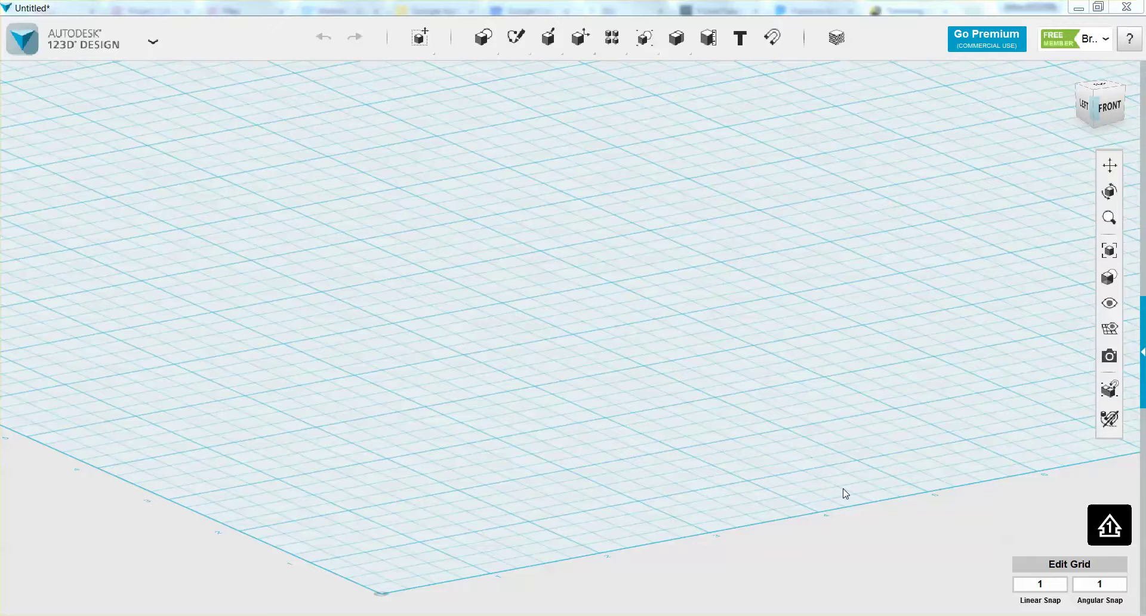
# - Orient the view to look straight down on the grid, with the TOP label reading upright
pyautogui.click(1099, 87)
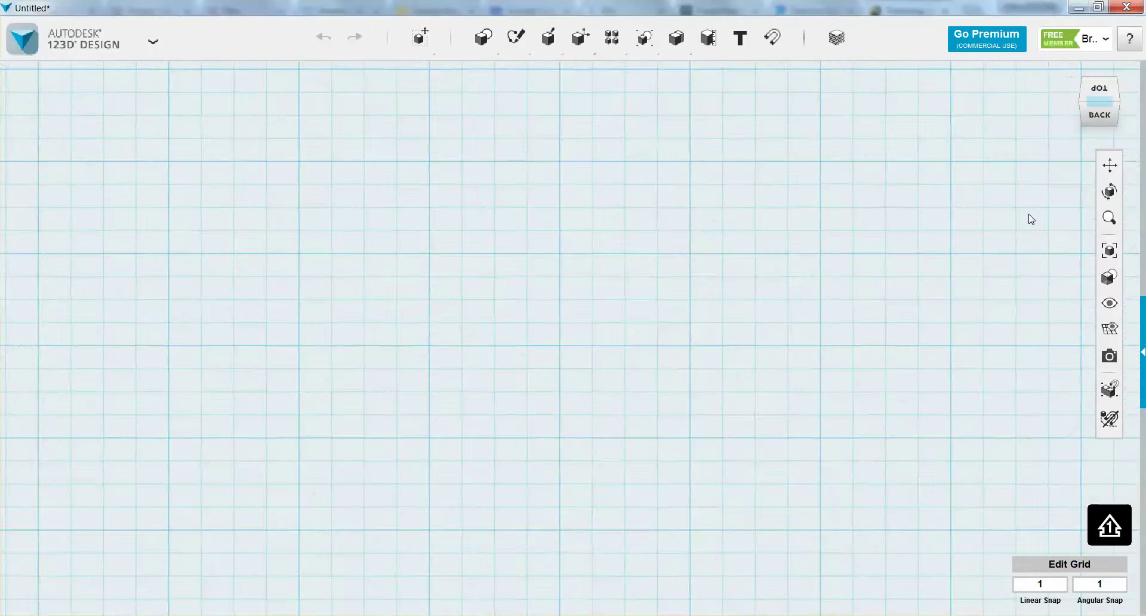
pyautogui.click(1094, 98)
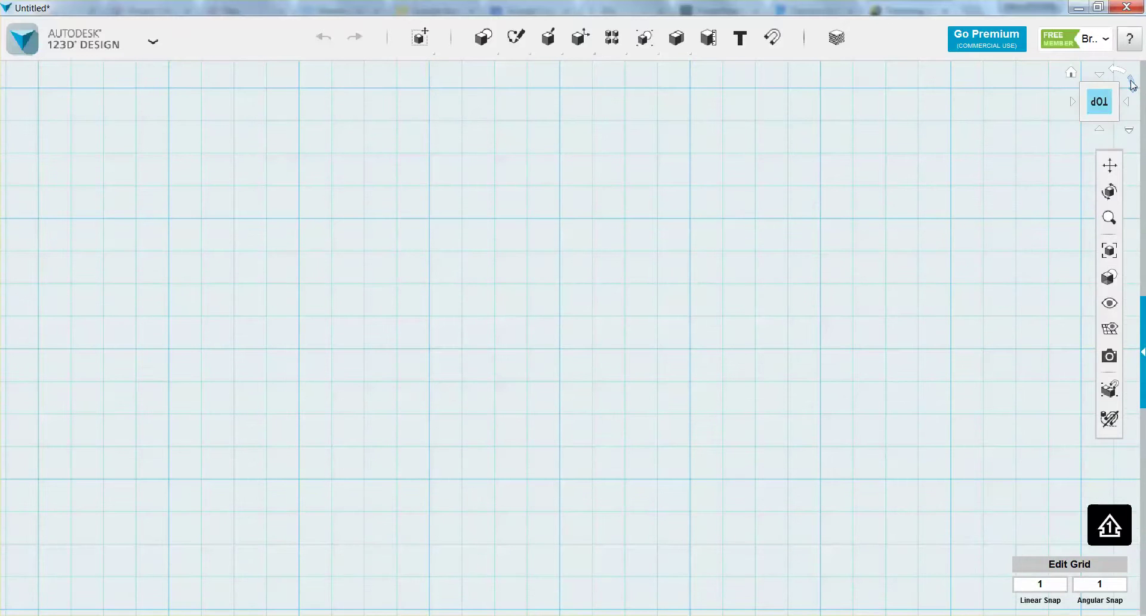
pyautogui.click(1134, 88)
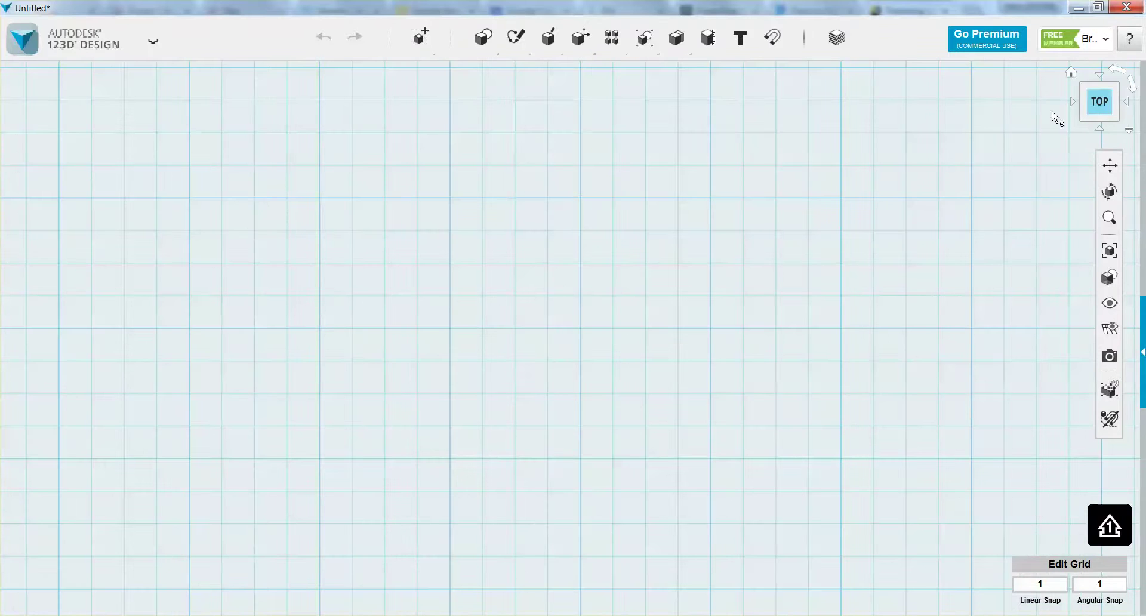
# - Sketch a rectangle on the grid, 5 in wide and 3 in high
pyautogui.moveTo(519, 46)
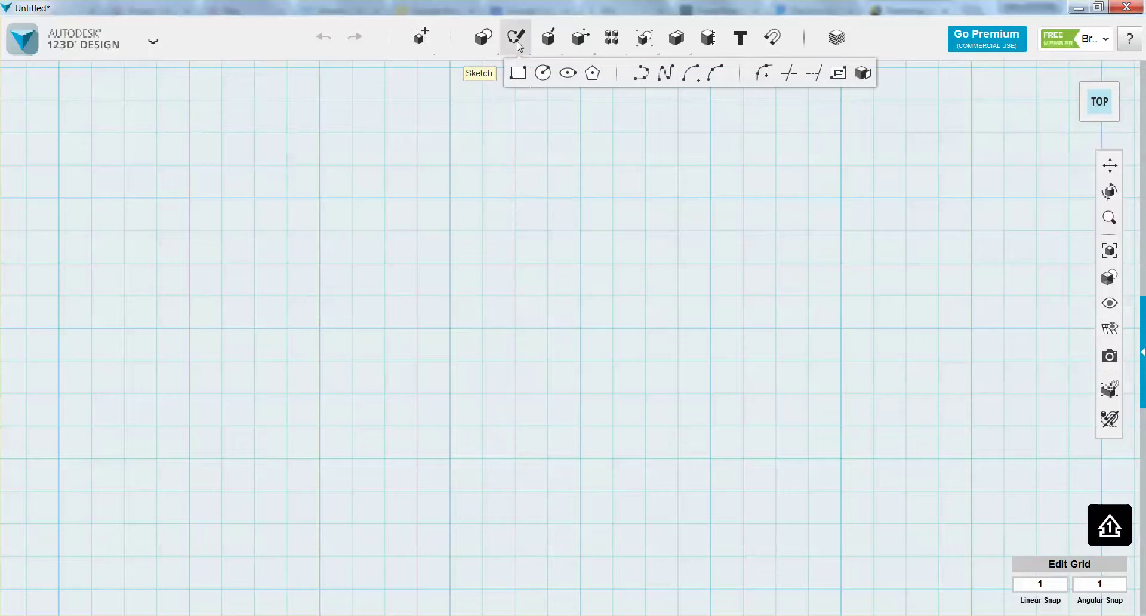
pyautogui.click(518, 73)
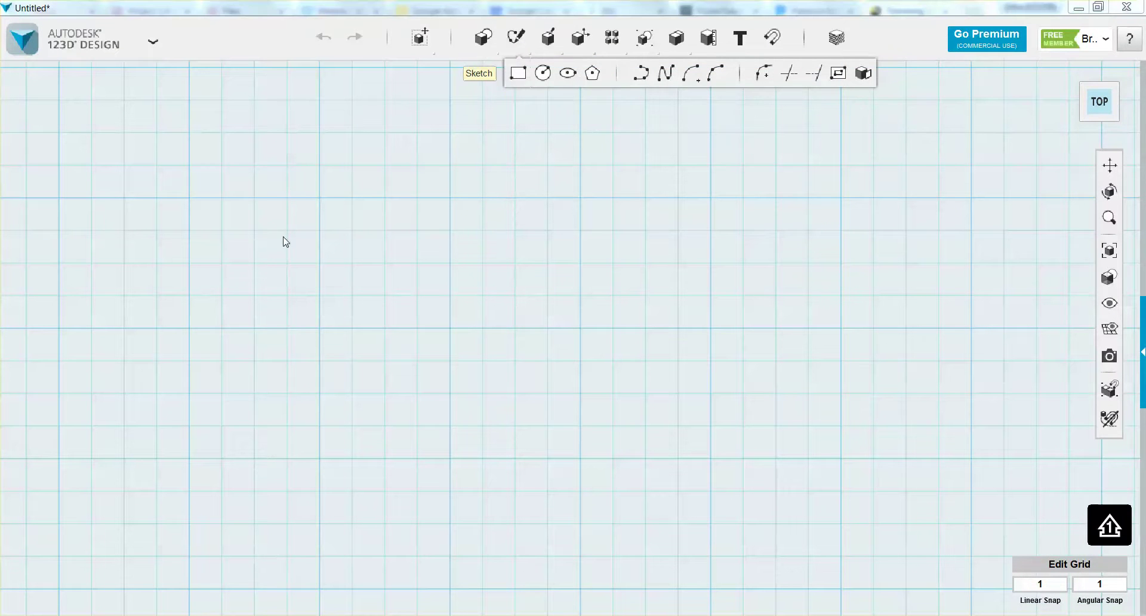
pyautogui.click(263, 187)
pyautogui.click(259, 179)
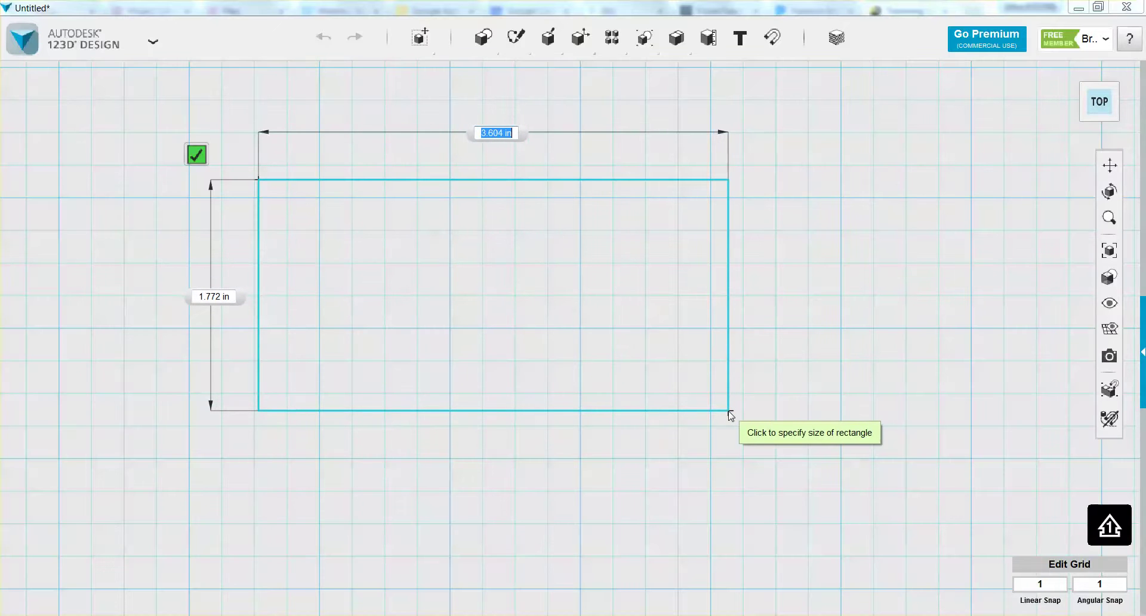
pyautogui.write('5')
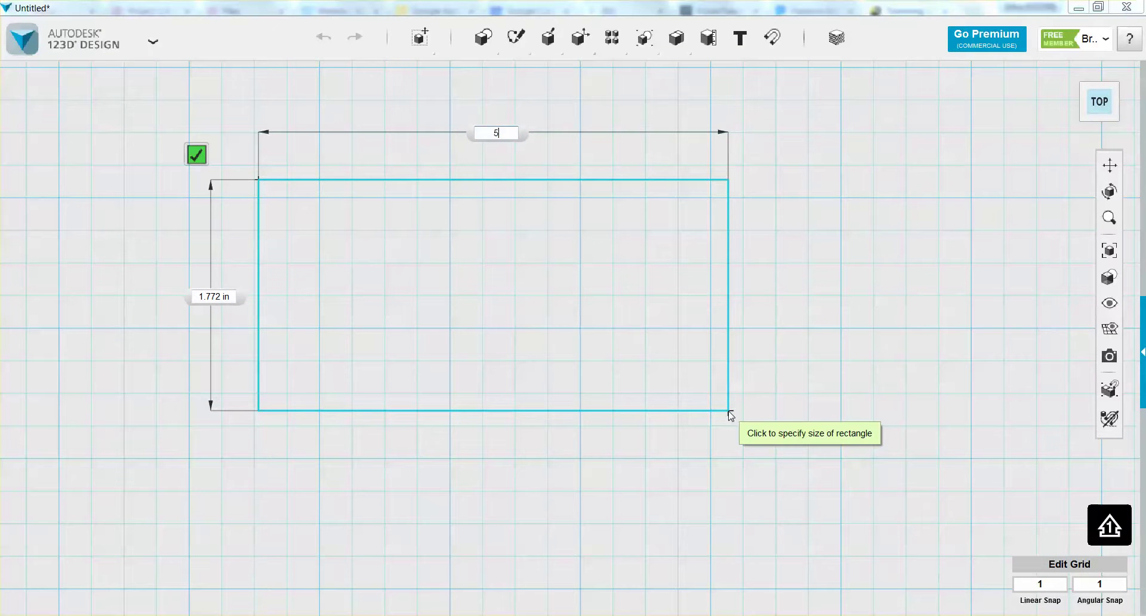
pyautogui.press('Tab')
pyautogui.write('3')
pyautogui.press('Tab')
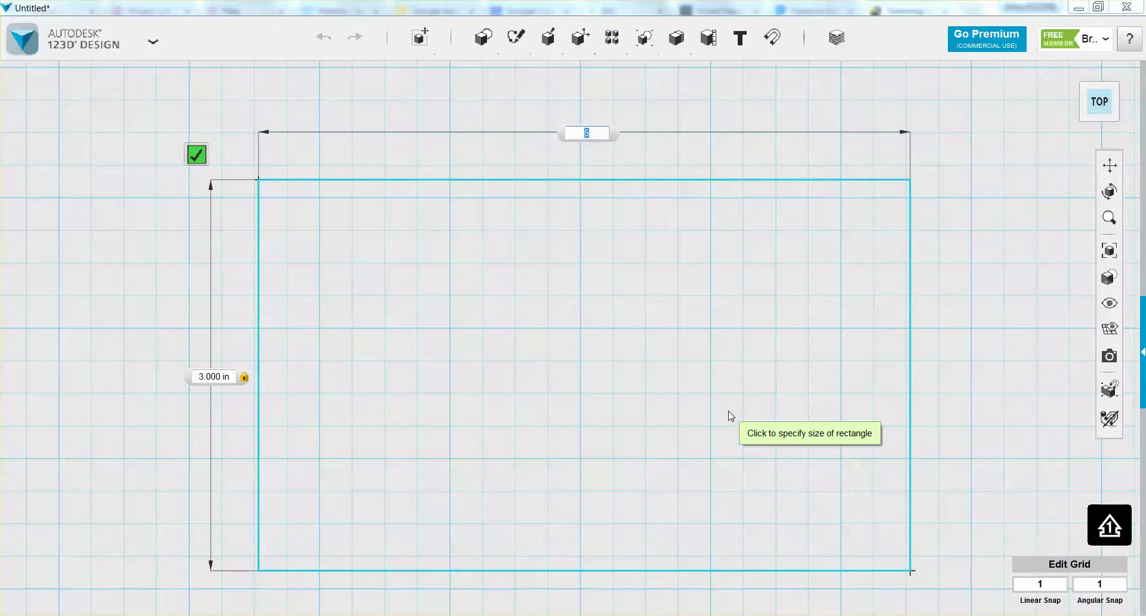
pyautogui.press('Tab')
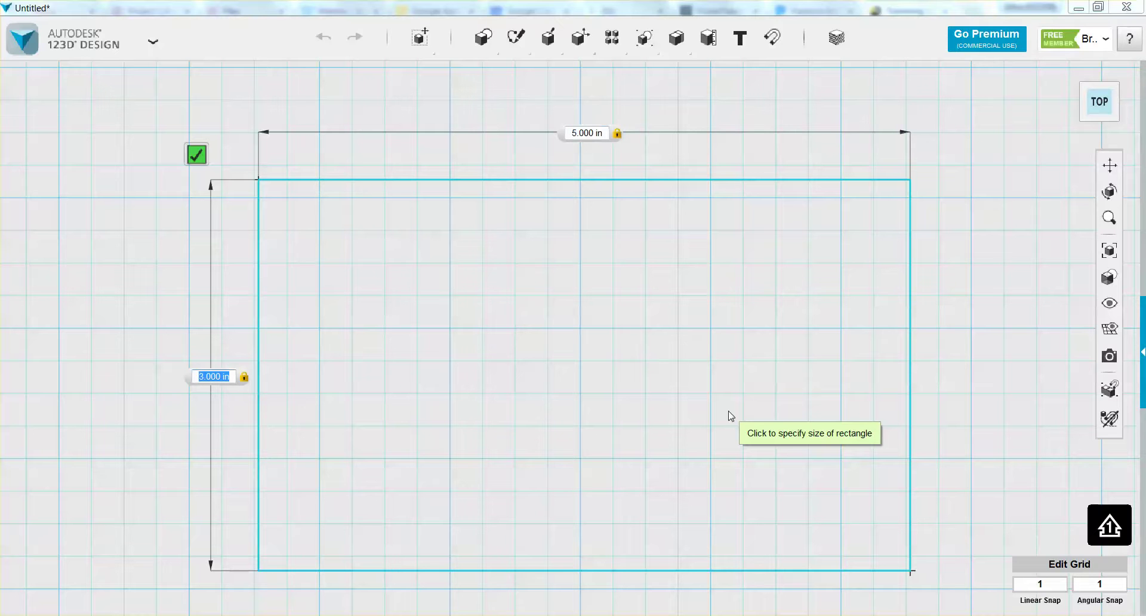
pyautogui.click(842, 430)
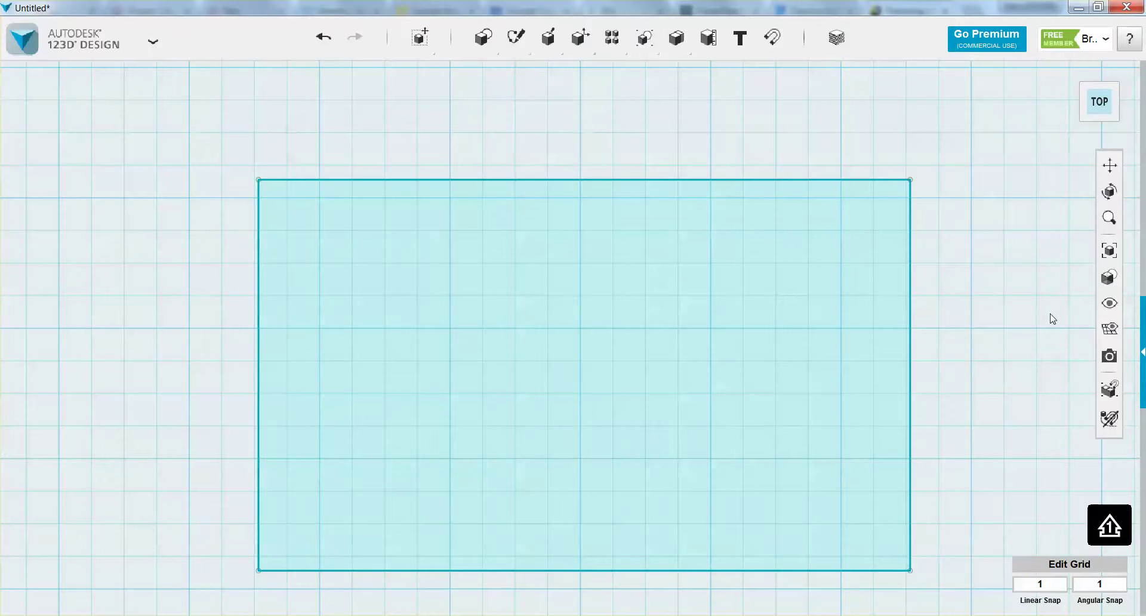
# - Add a sketch fillet with a 2 in radius to the rectangle's upper-left corner
pyautogui.moveTo(516, 47)
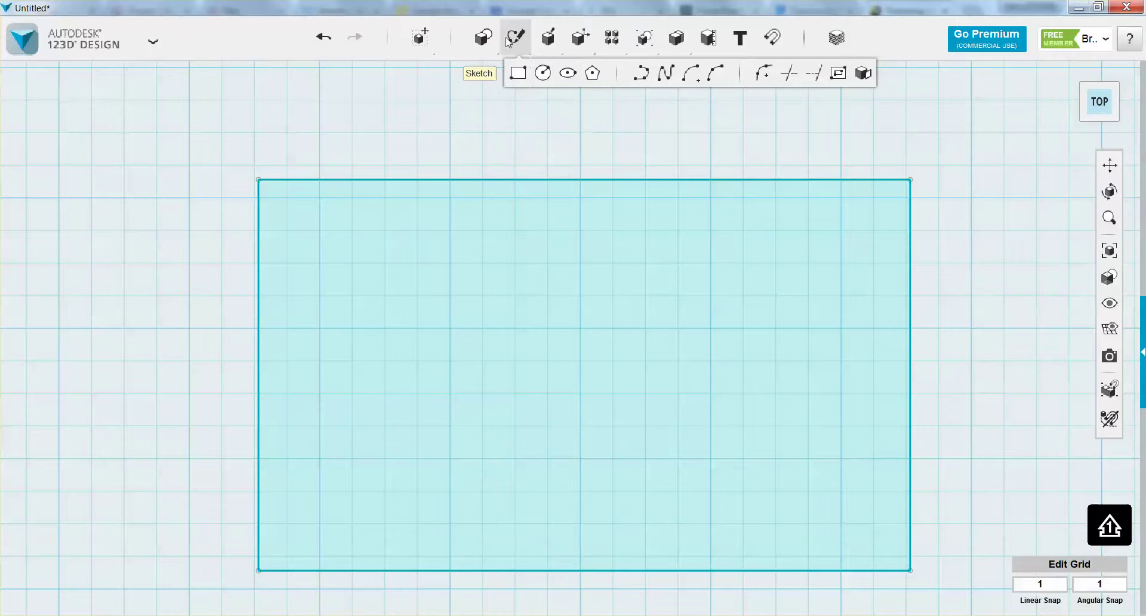
pyautogui.click(764, 73)
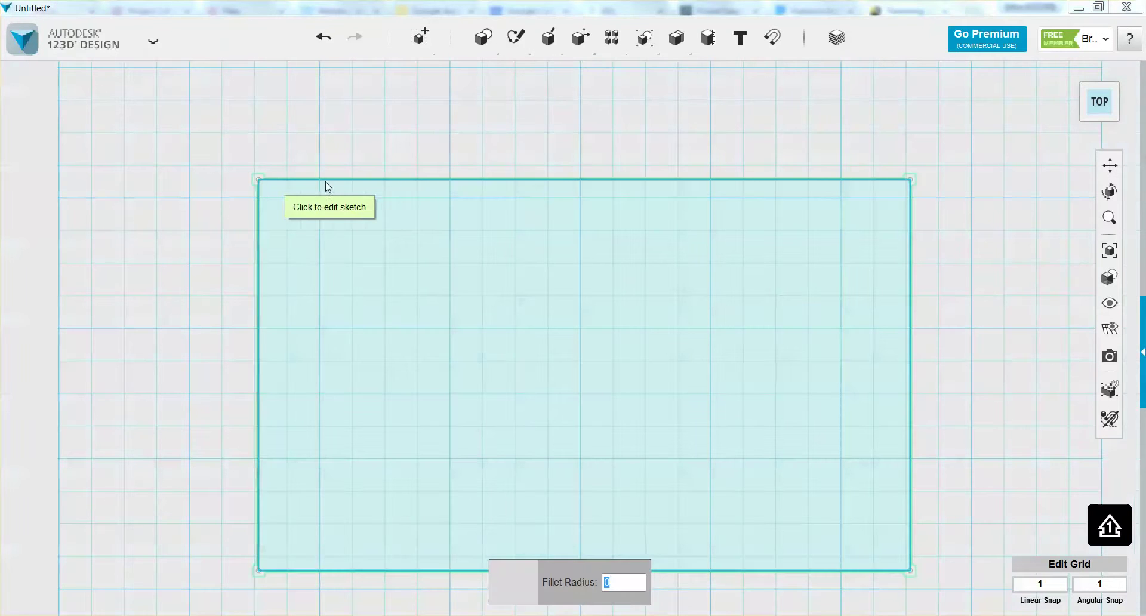
pyautogui.click(338, 225)
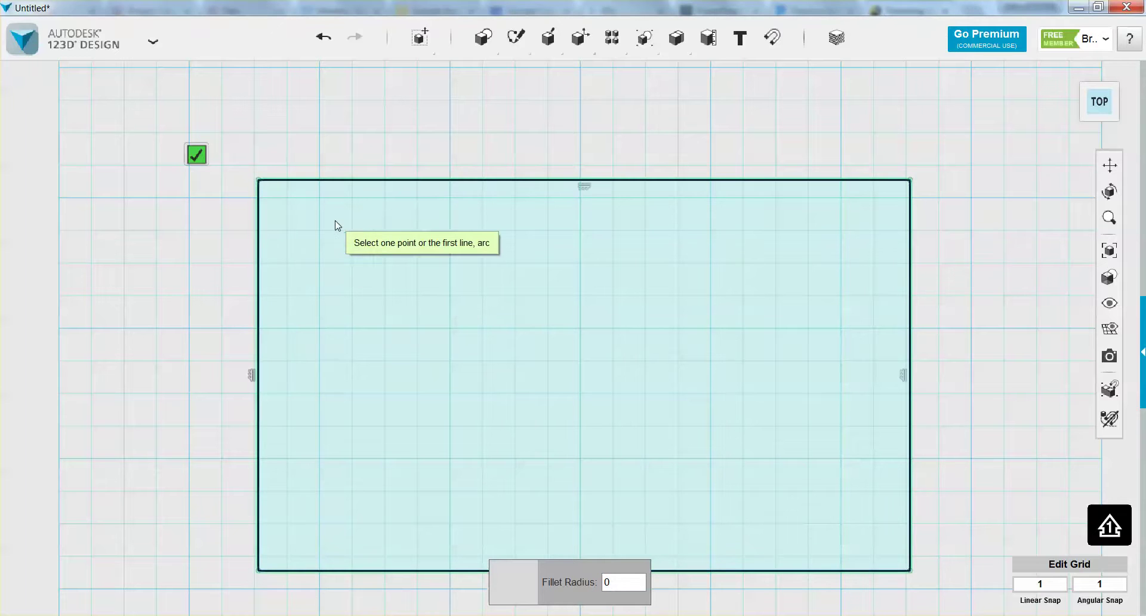
pyautogui.click(344, 180)
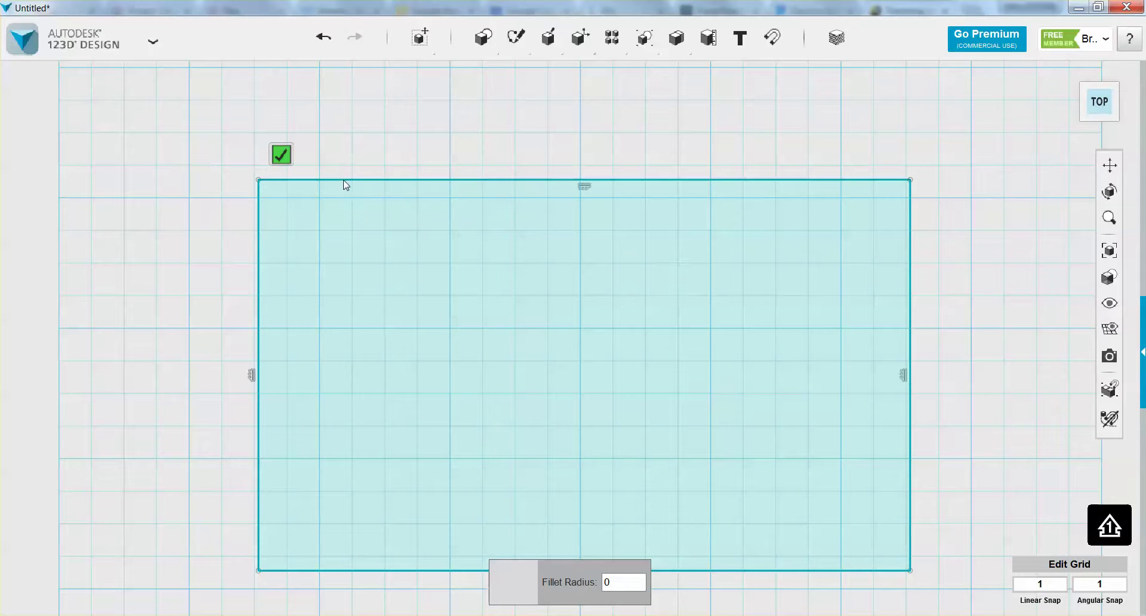
pyautogui.click(258, 280)
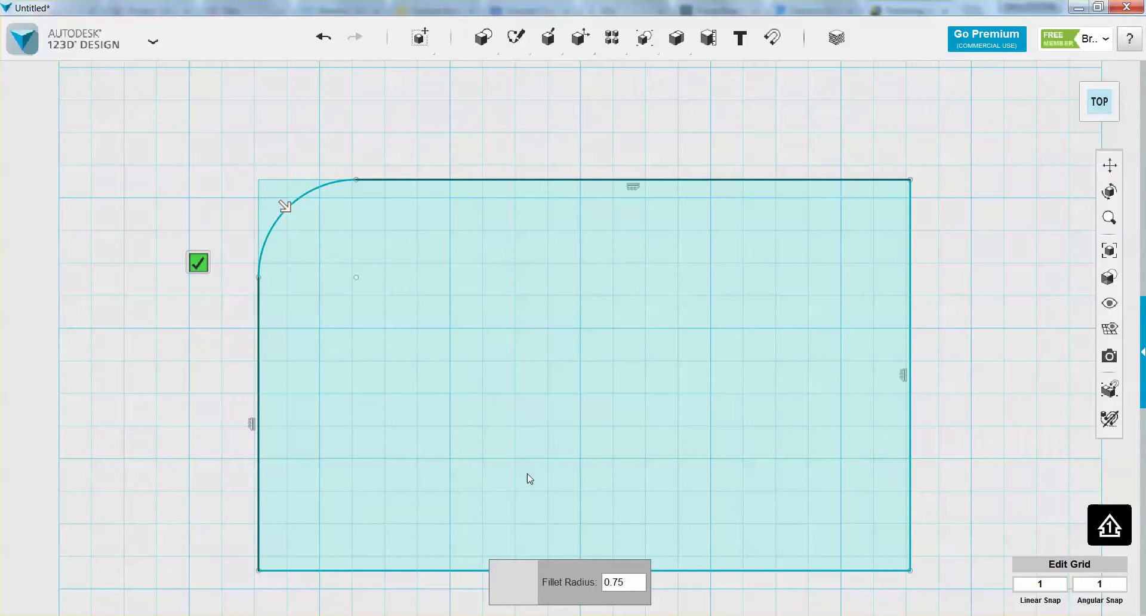
pyautogui.click(633, 584)
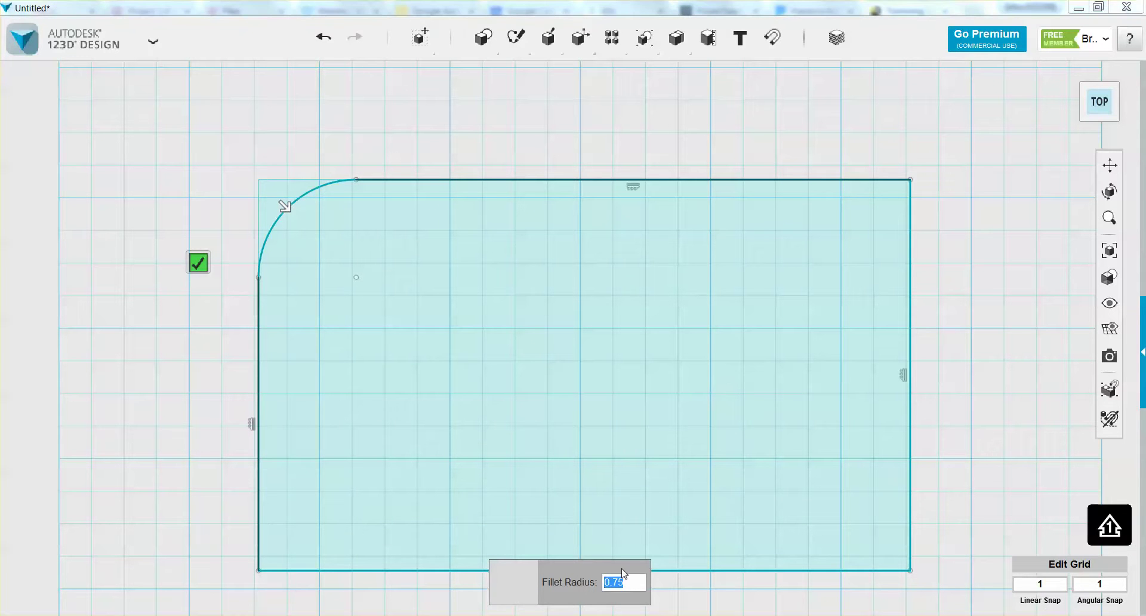
pyautogui.write('2')
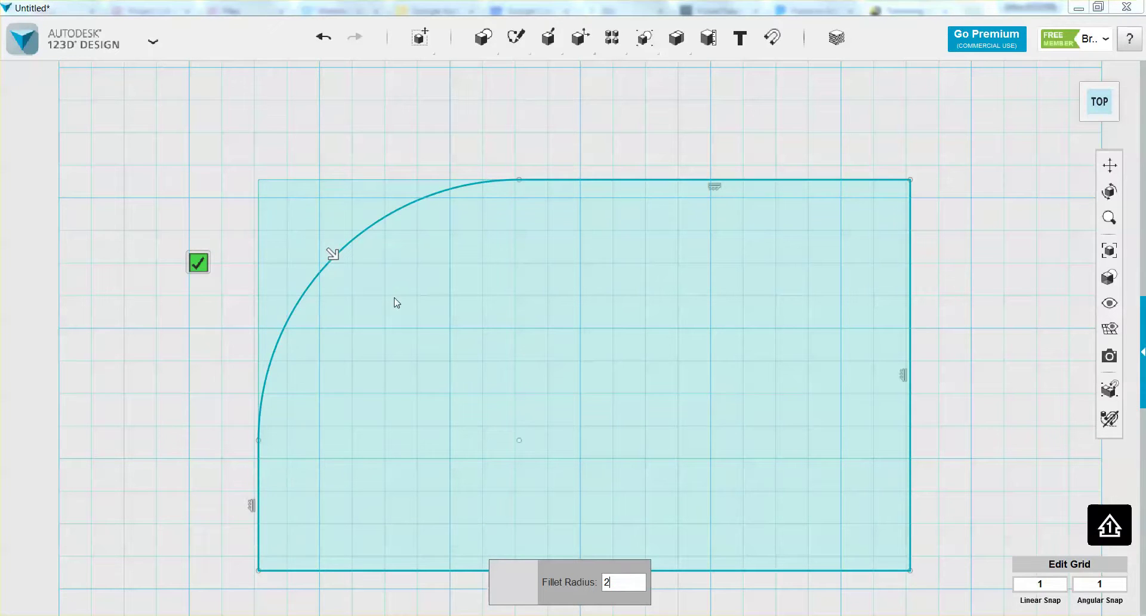
# - Enlarge the corner fillet's radius to 3 in and accept it, and undo the fillet and the rectangle
pyautogui.moveTo(335, 257); pyautogui.dragTo(306, 254)
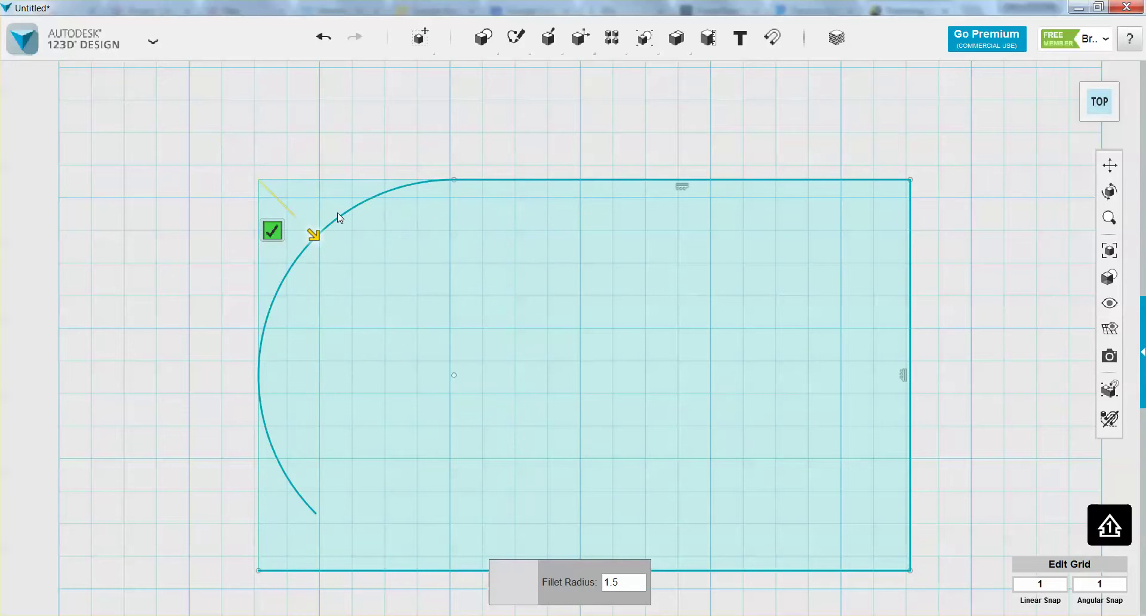
pyautogui.moveTo(340, 217); pyautogui.dragTo(405, 300)
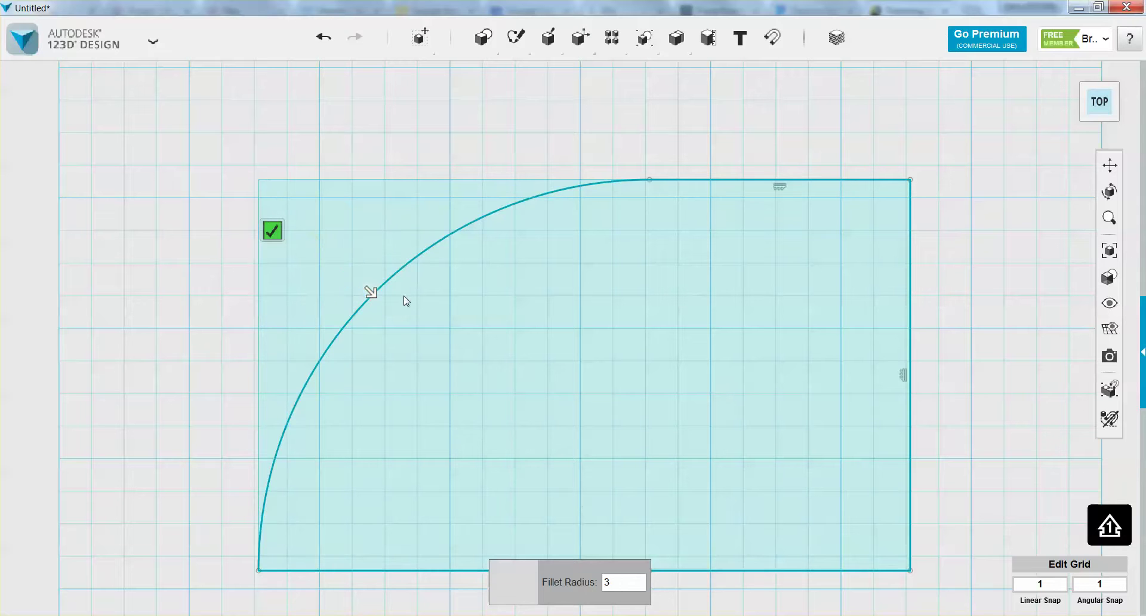
pyautogui.click(271, 230)
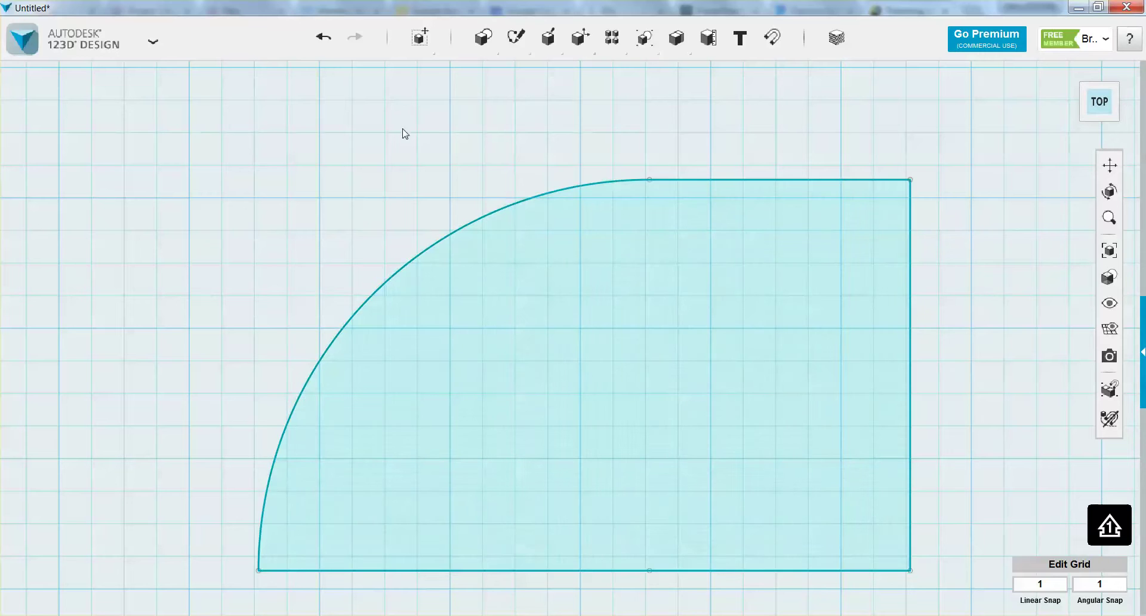
pyautogui.click(324, 37)
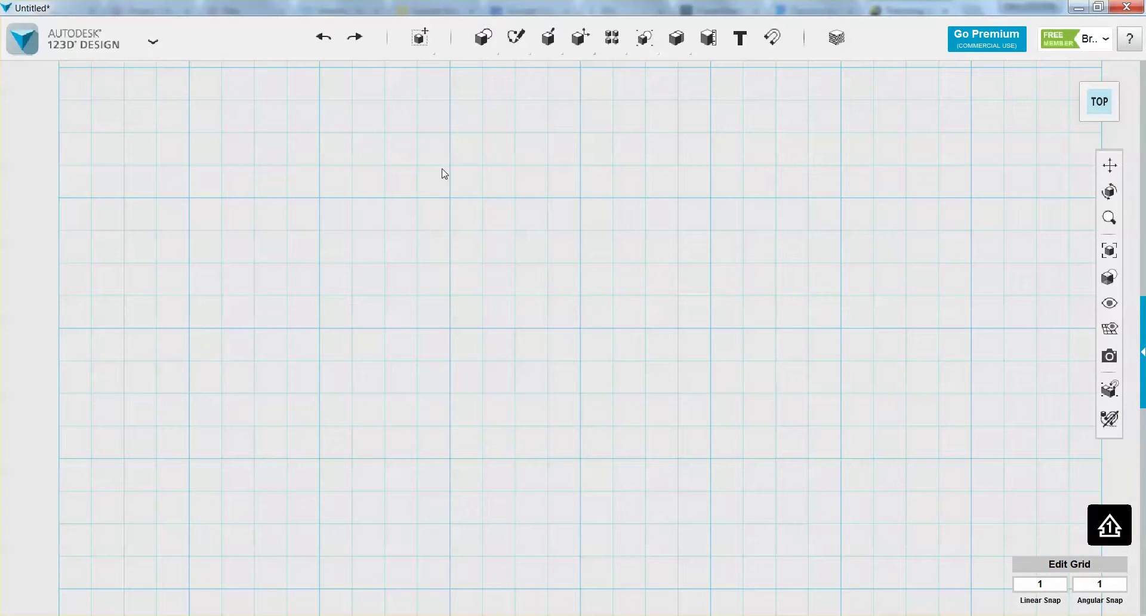
# - Sketch a five-sided polygon with a 2 in radius on the grid, with one vertex pointing up
pyautogui.moveTo(513, 49)
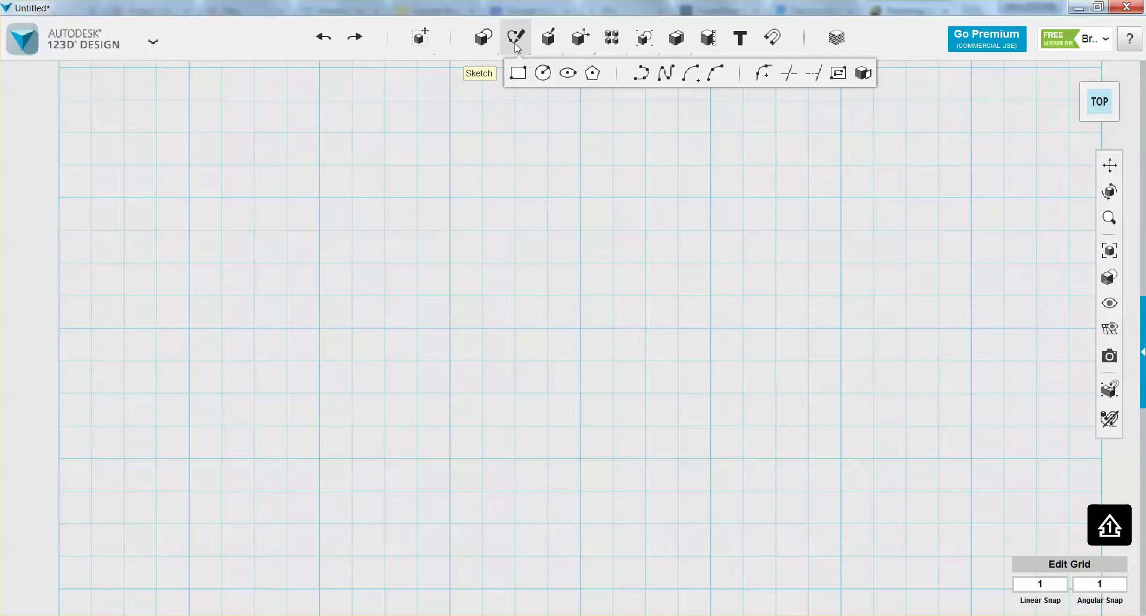
pyautogui.click(592, 73)
pyautogui.click(527, 205)
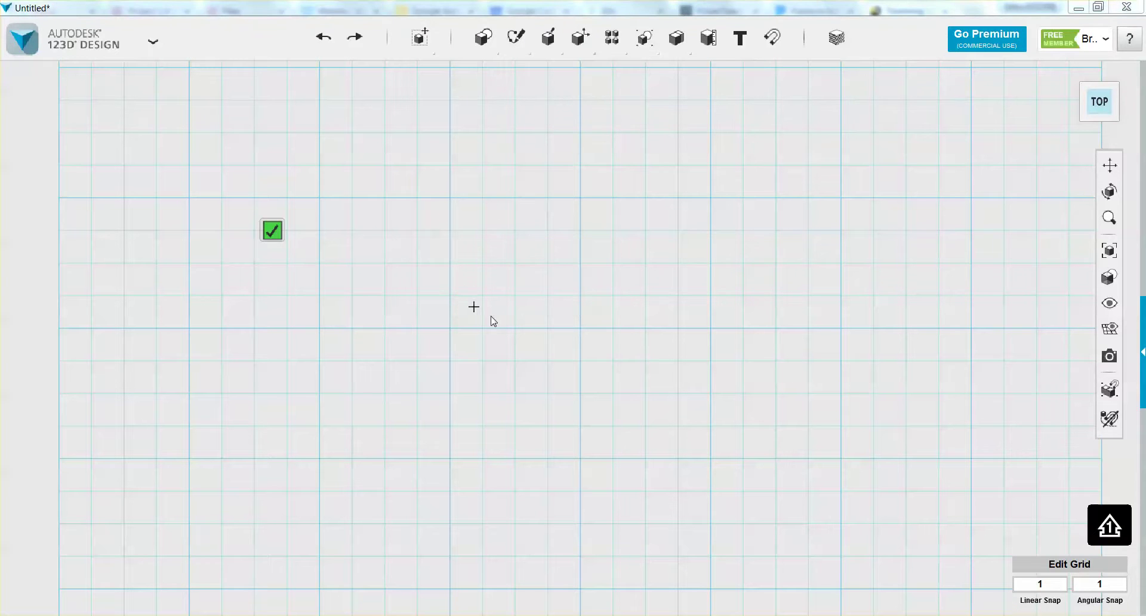
pyautogui.click(526, 387)
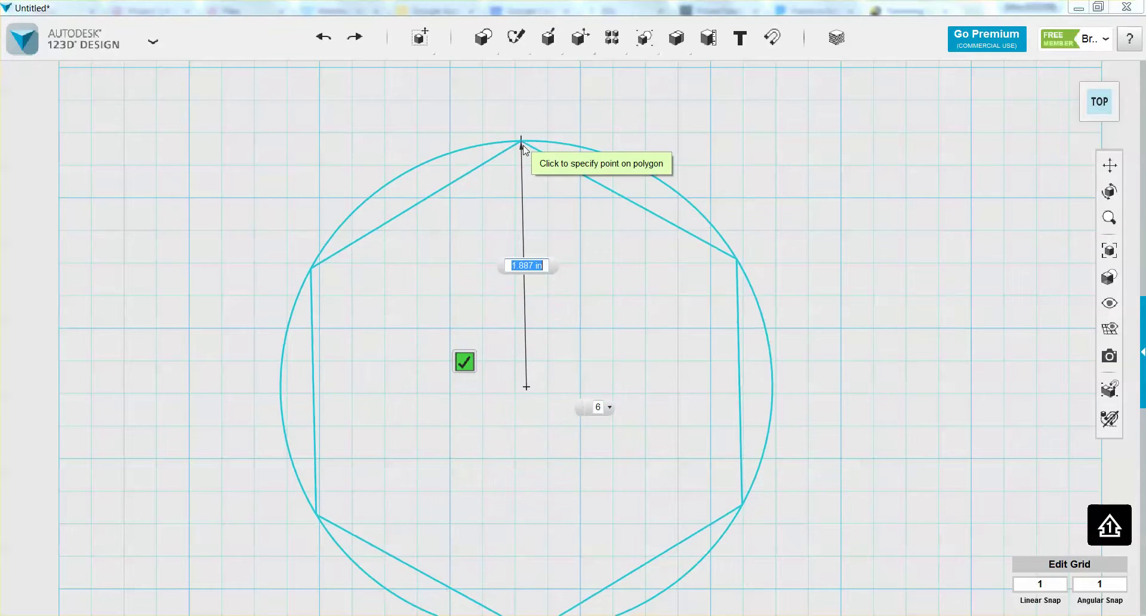
pyautogui.write('2')
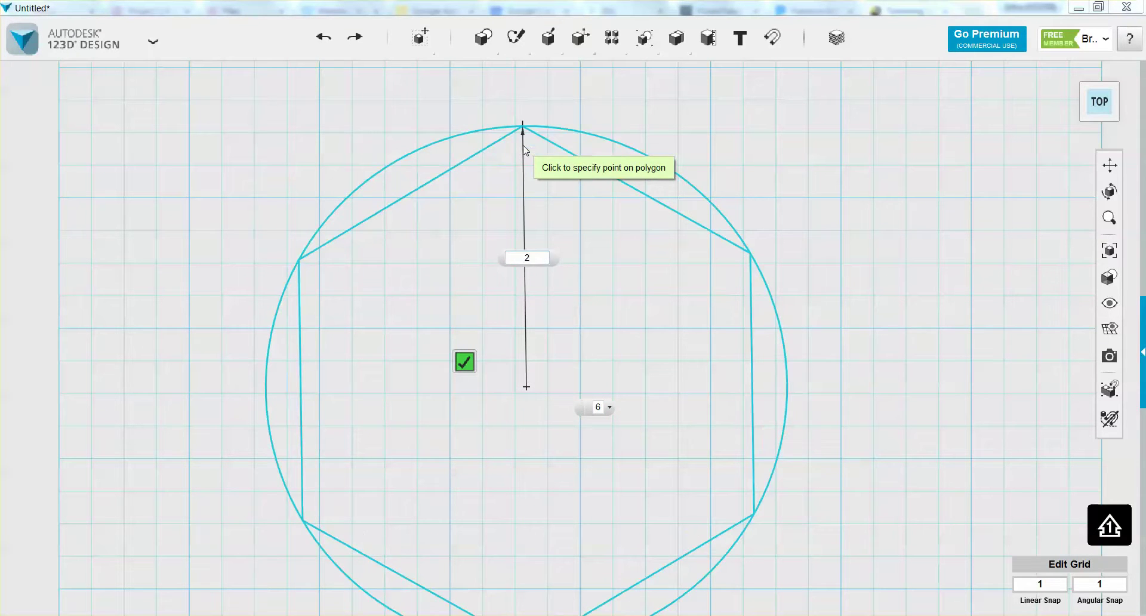
pyautogui.press('Tab')
pyautogui.write('5')
pyautogui.press('Tab')
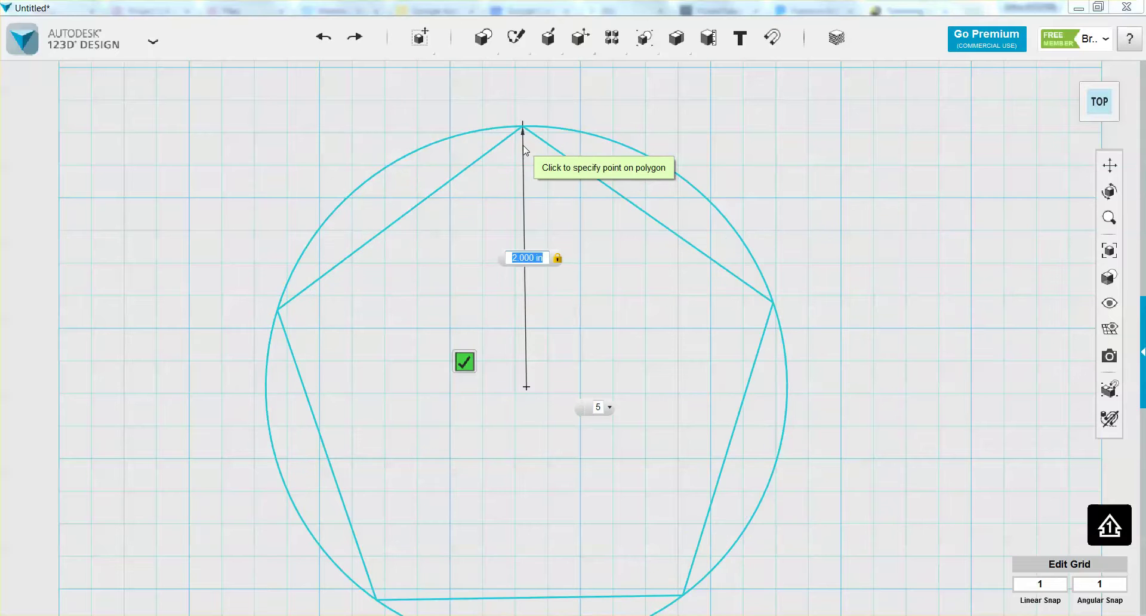
pyautogui.click(525, 150)
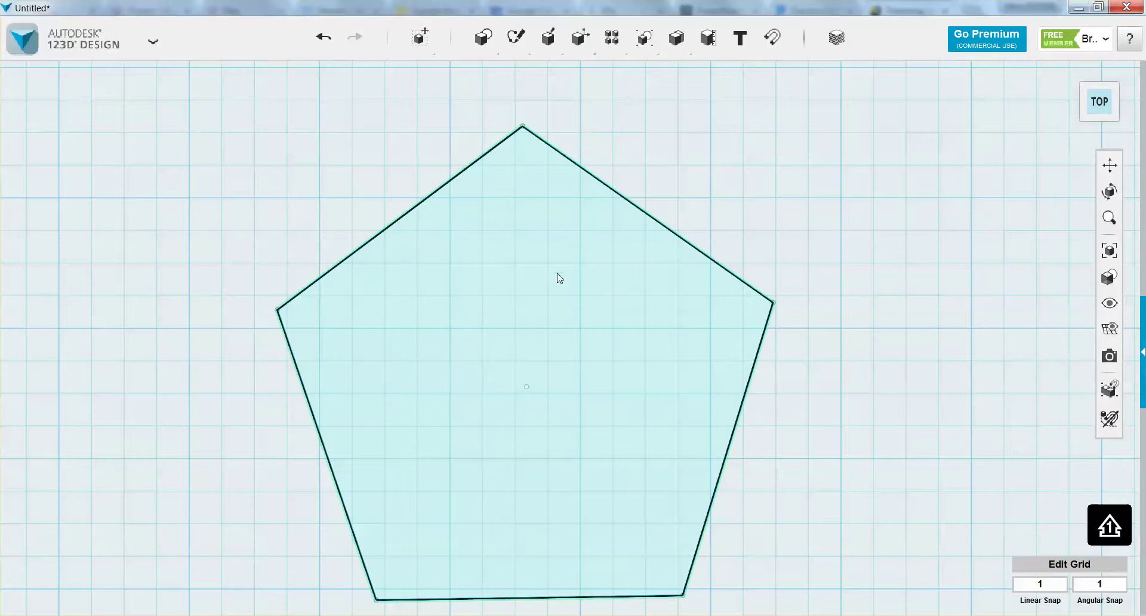
# - Using the Polyline tool in the pentagon sketch, draw diagonals from the top vertex to both bottom vertices
pyautogui.moveTo(517, 40)
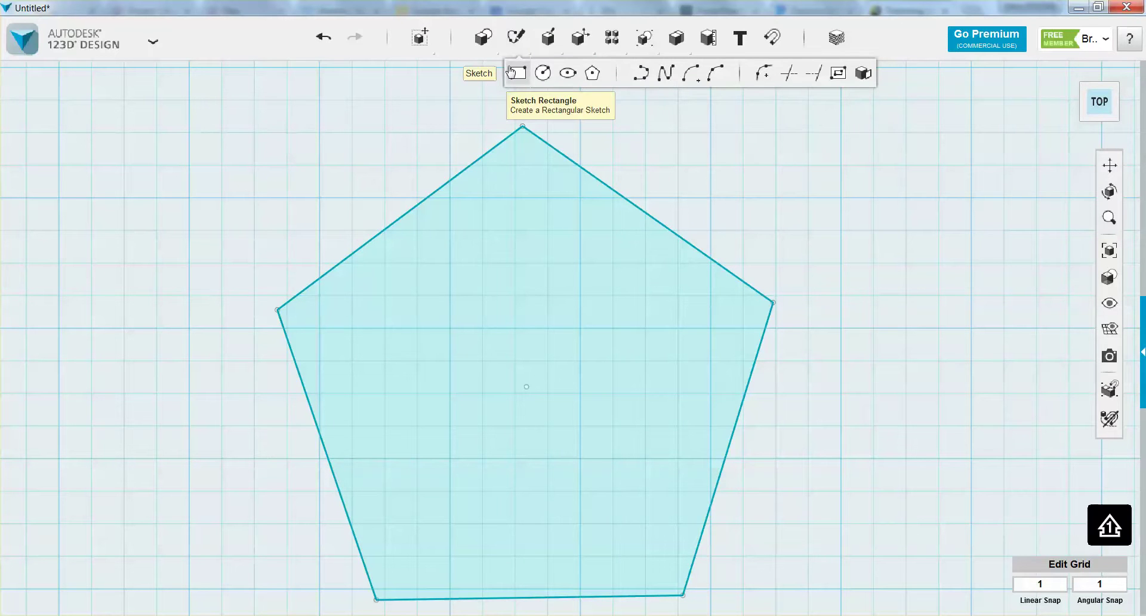
pyautogui.click(644, 79)
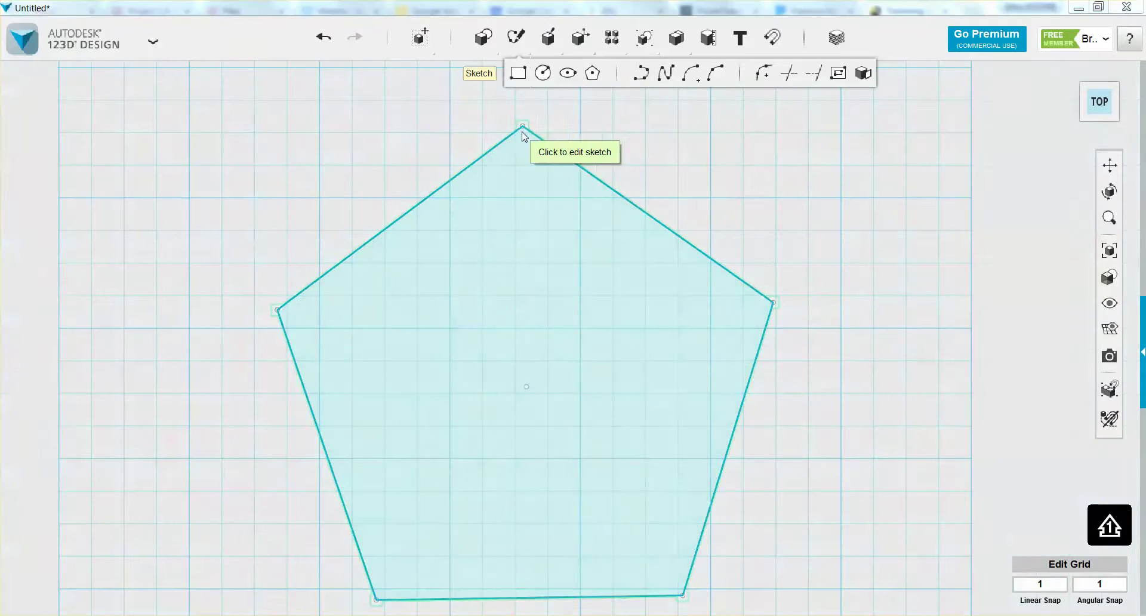
pyautogui.click(537, 184)
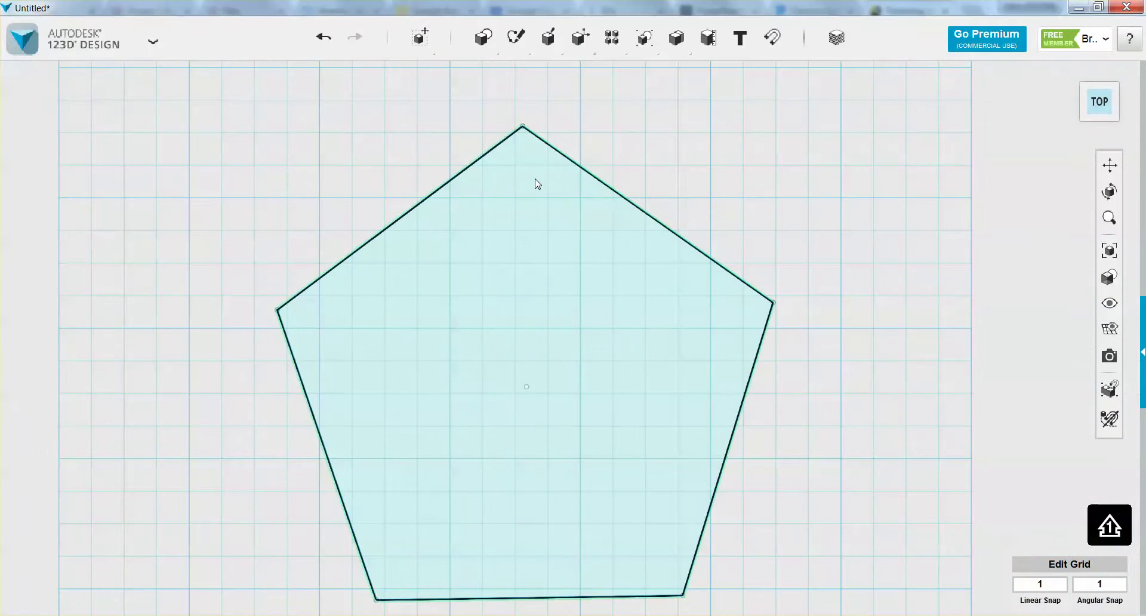
pyautogui.click(522, 126)
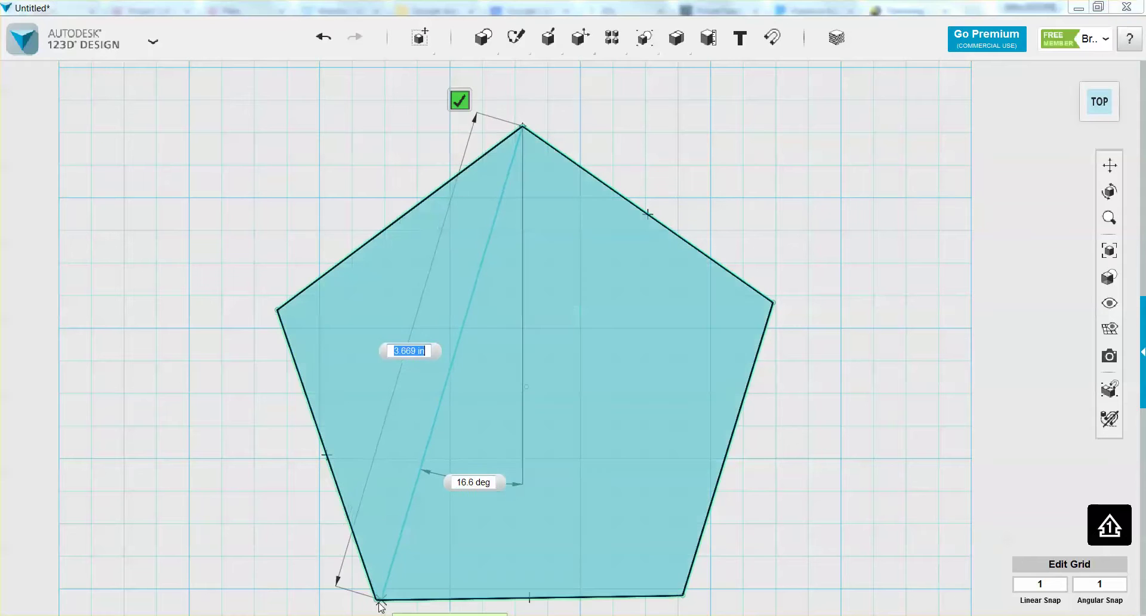
pyautogui.click(376, 599)
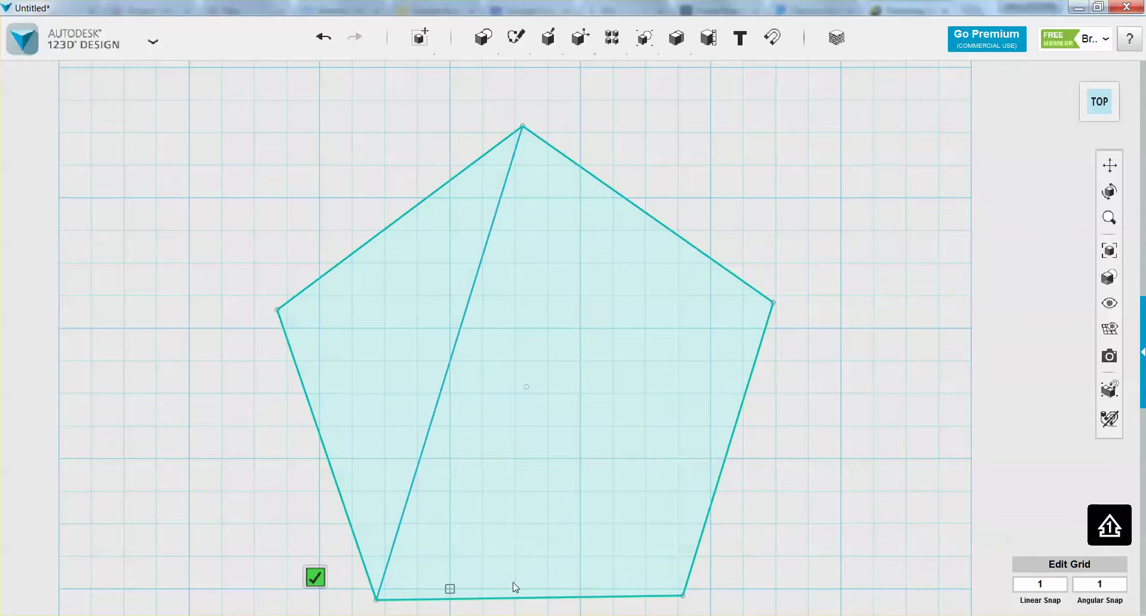
pyautogui.click(682, 595)
pyautogui.click(523, 126)
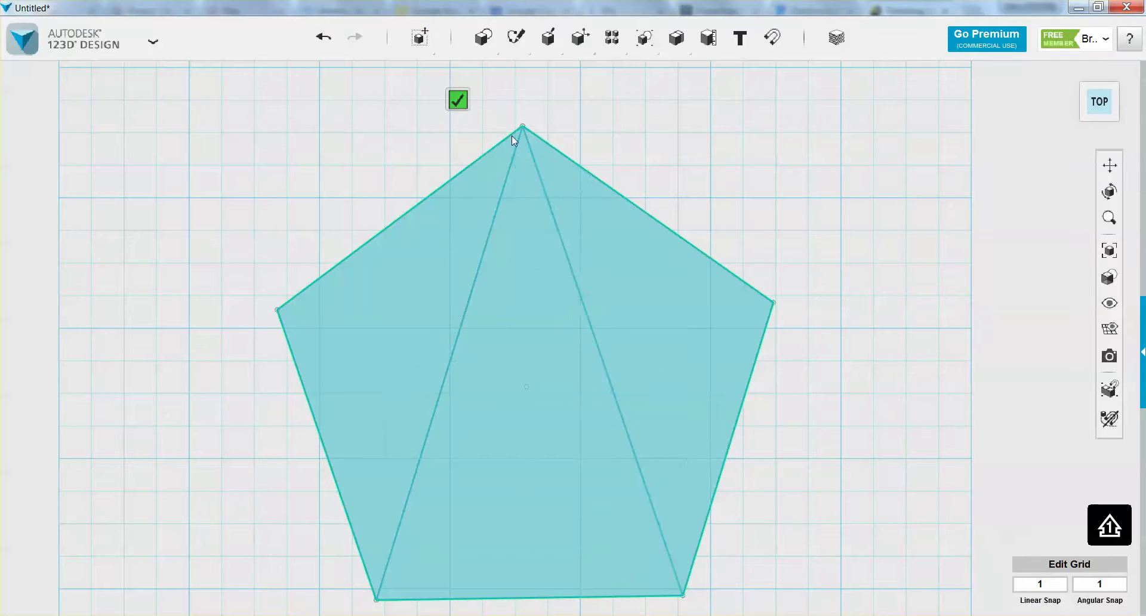
# - Draw the remaining three diagonals between the pentagon's side and bottom vertices to complete the star, and finish the polyline
pyautogui.click(278, 310)
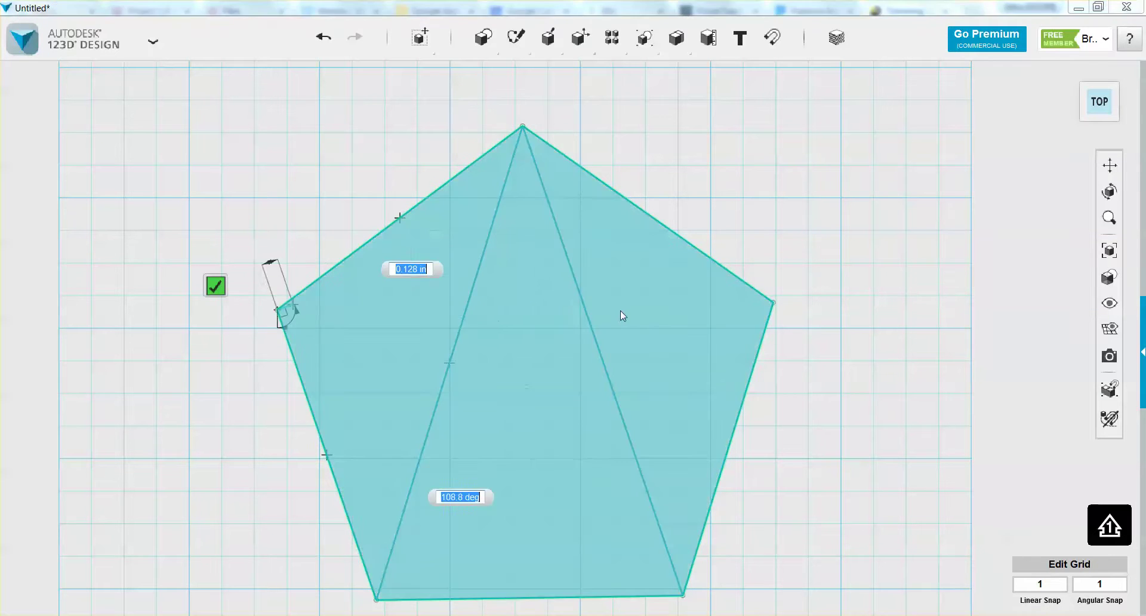
pyautogui.click(773, 303)
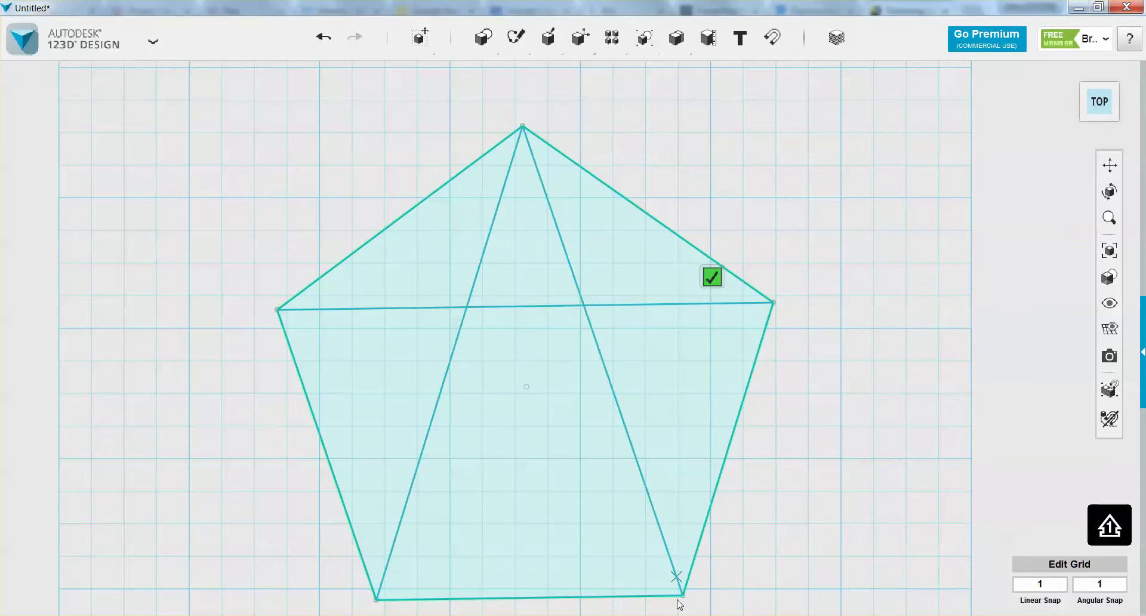
pyautogui.click(682, 595)
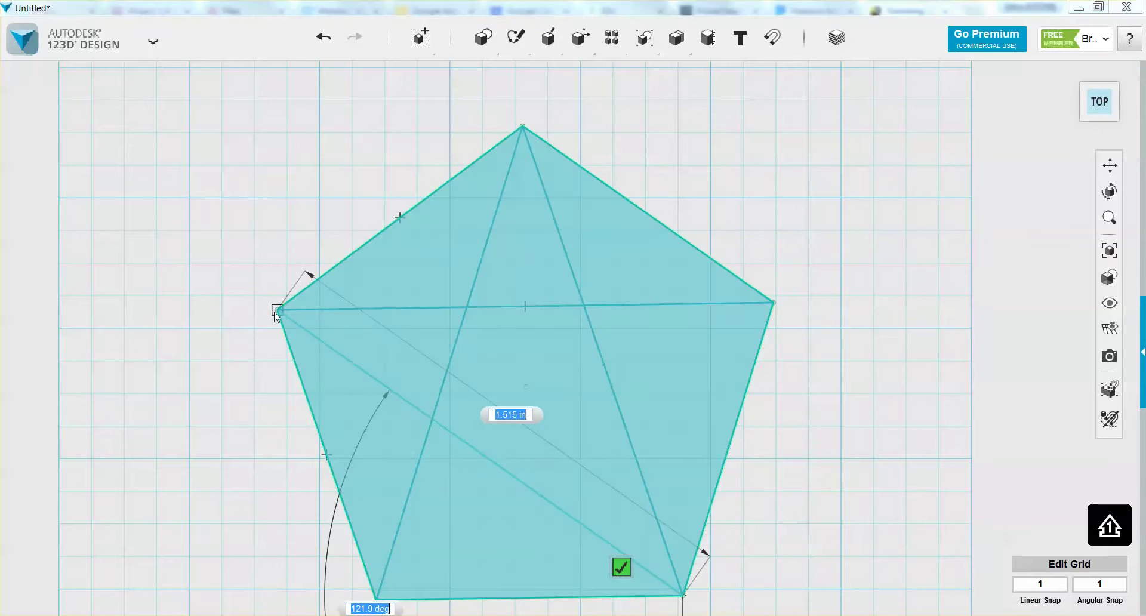
pyautogui.click(278, 310)
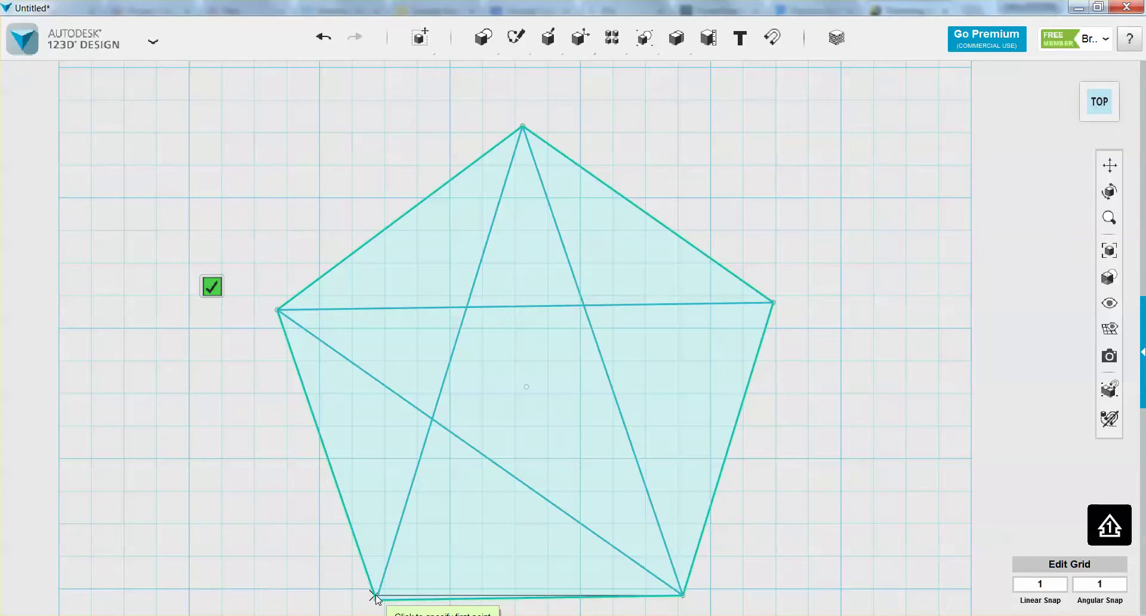
pyautogui.click(376, 598)
pyautogui.click(773, 303)
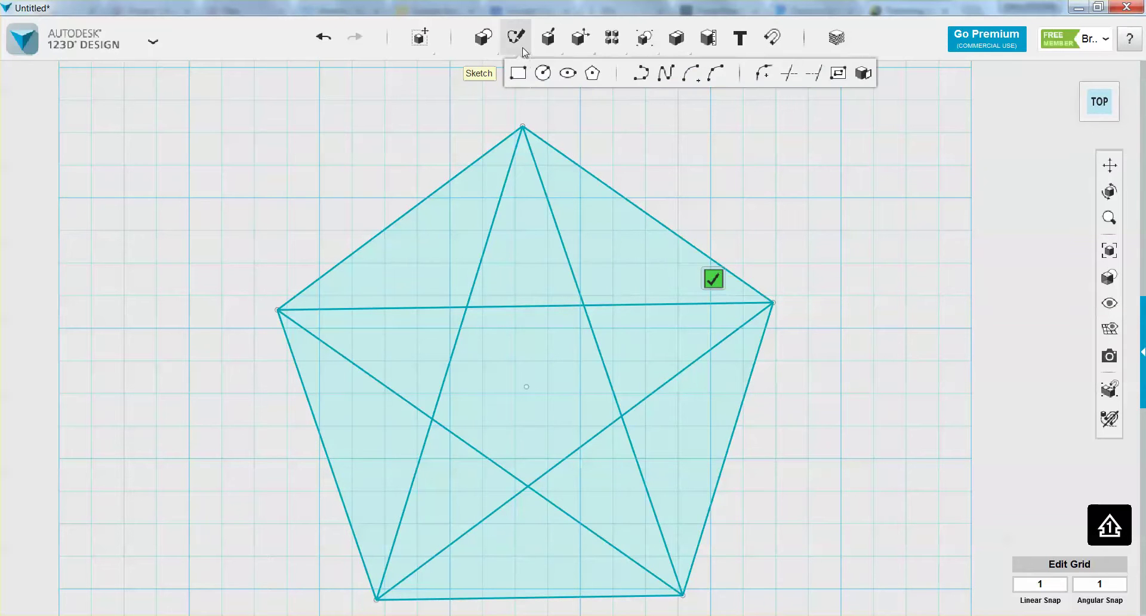
pyautogui.click(713, 278)
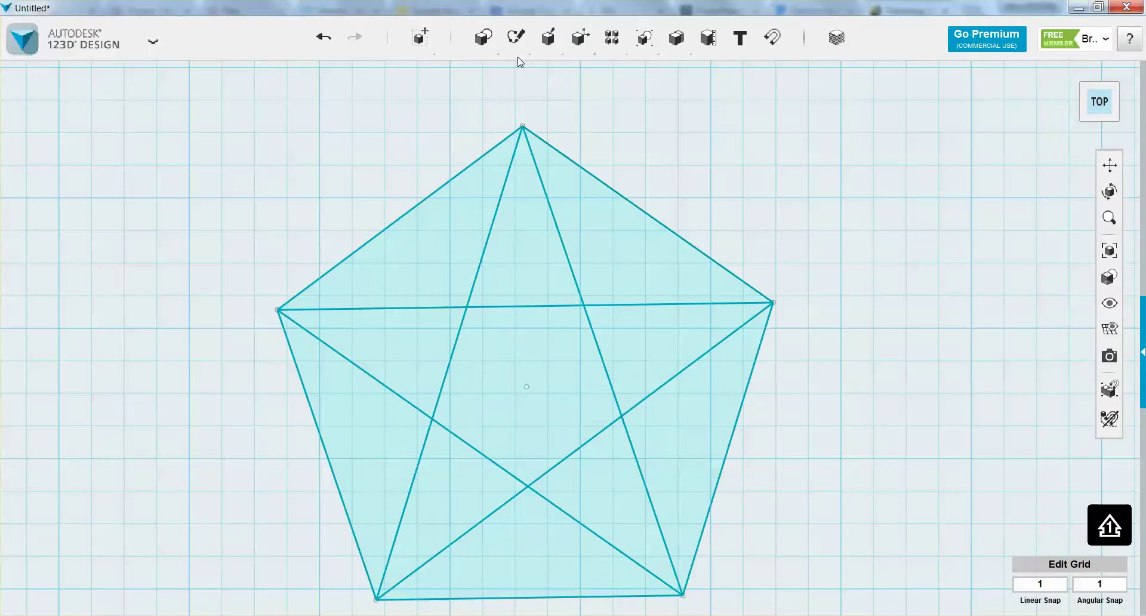
# - Trim the five inner diagonal segments that form the small central pentagon of the star
pyautogui.moveTo(519, 53)
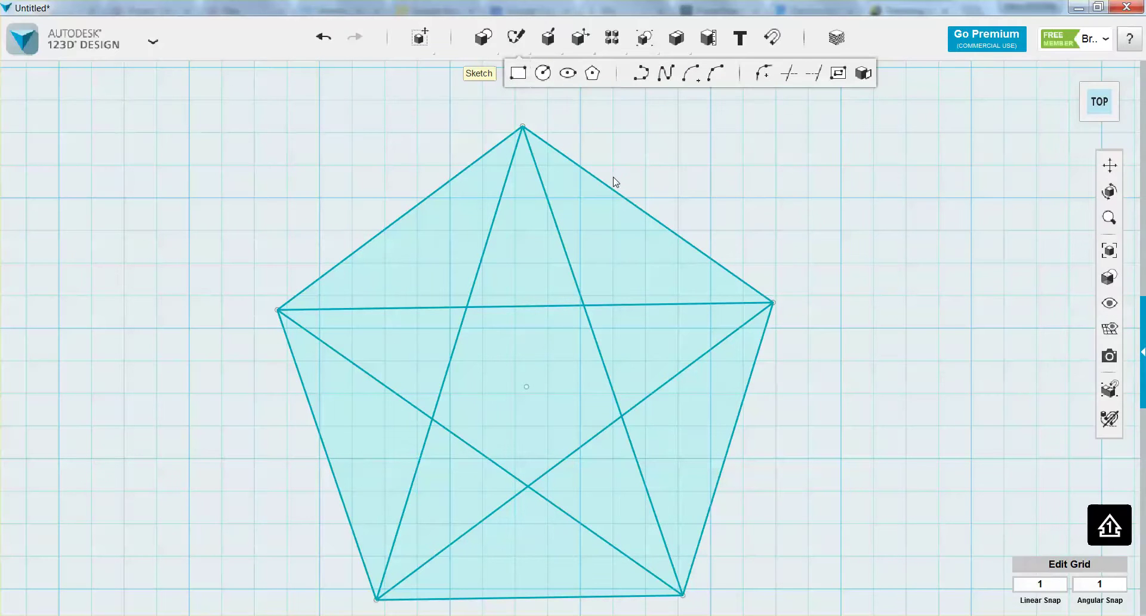
pyautogui.click(591, 211)
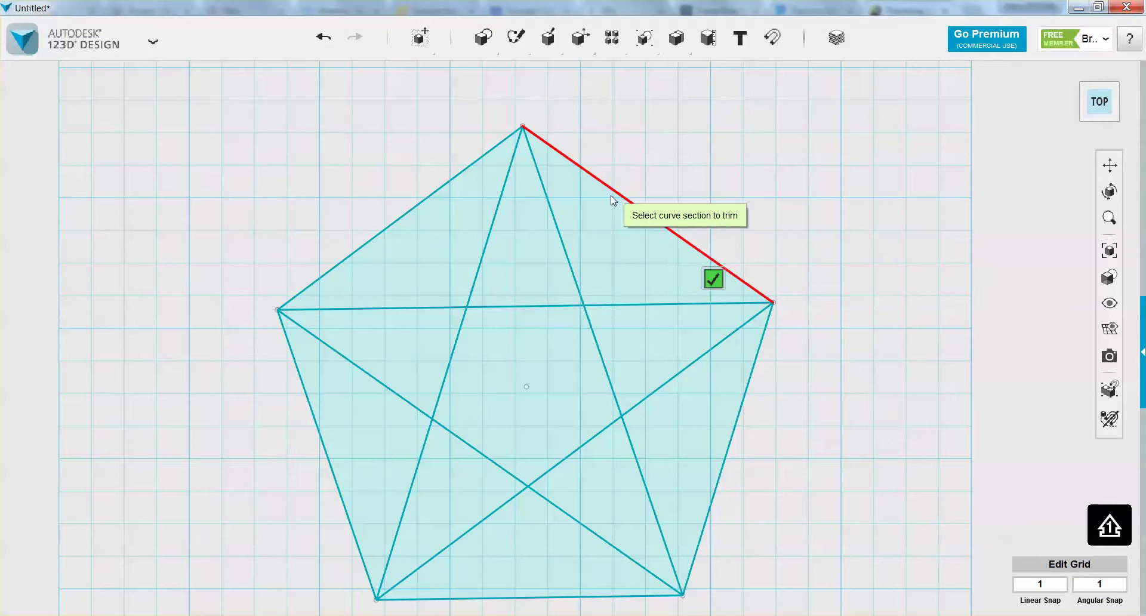
pyautogui.click(599, 351)
pyautogui.click(537, 306)
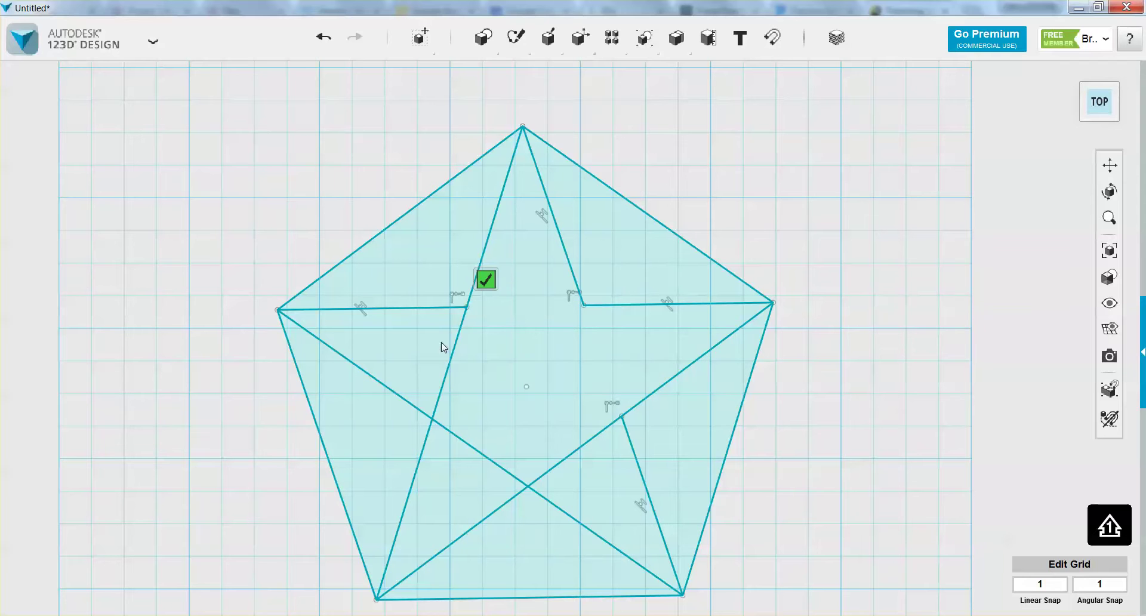
pyautogui.click(452, 356)
pyautogui.click(463, 440)
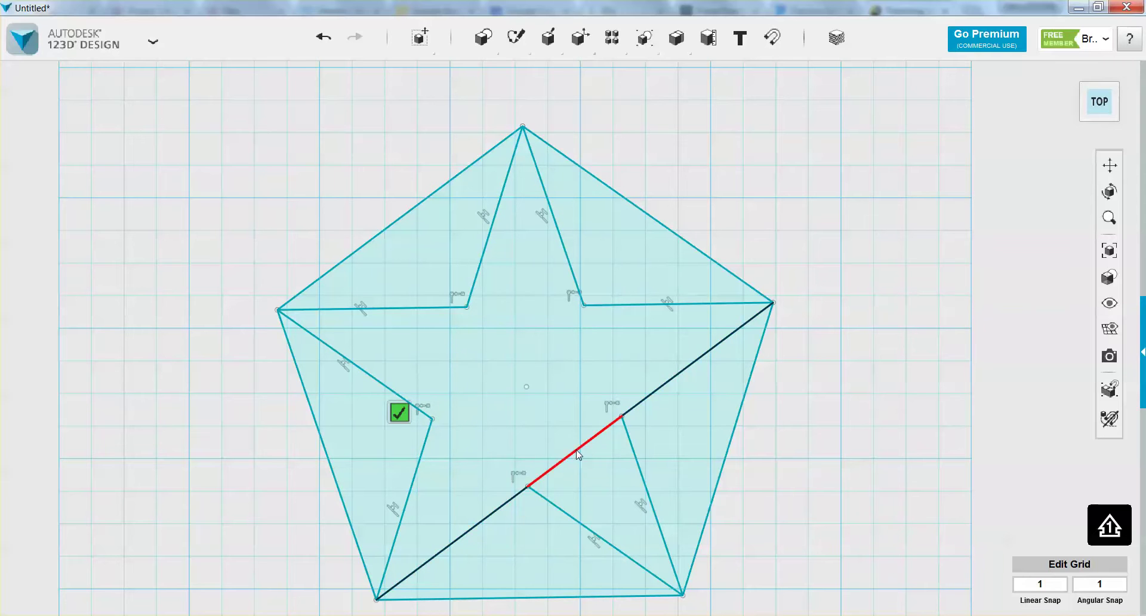
pyautogui.click(578, 455)
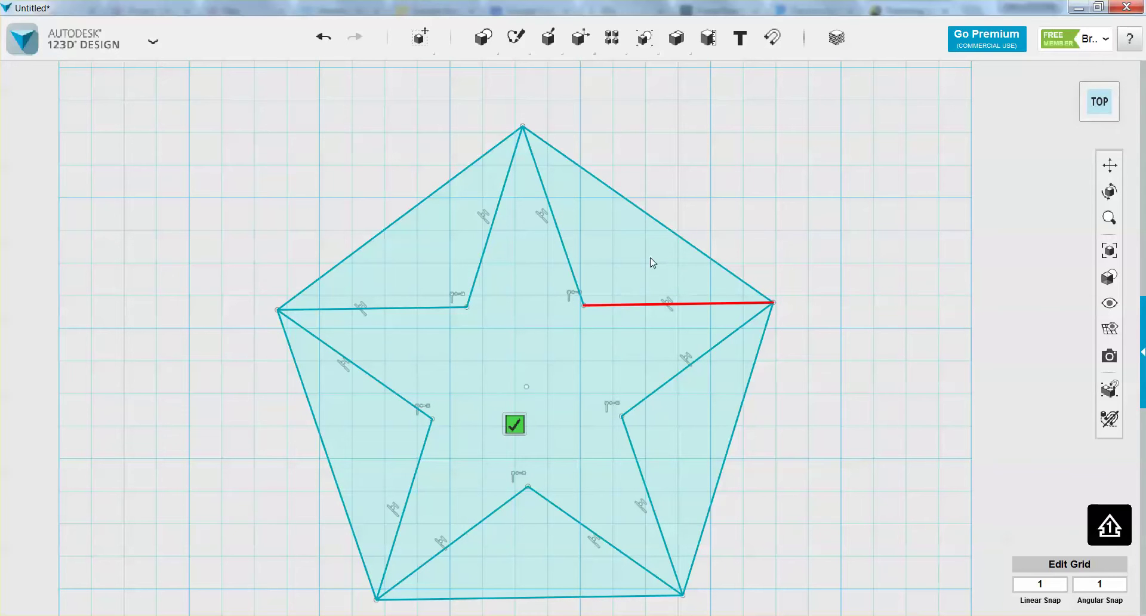
# - Trim the five outer edges of the pentagon to leave only the star outline, and exit the Trim tool
pyautogui.click(660, 224)
pyautogui.click(451, 183)
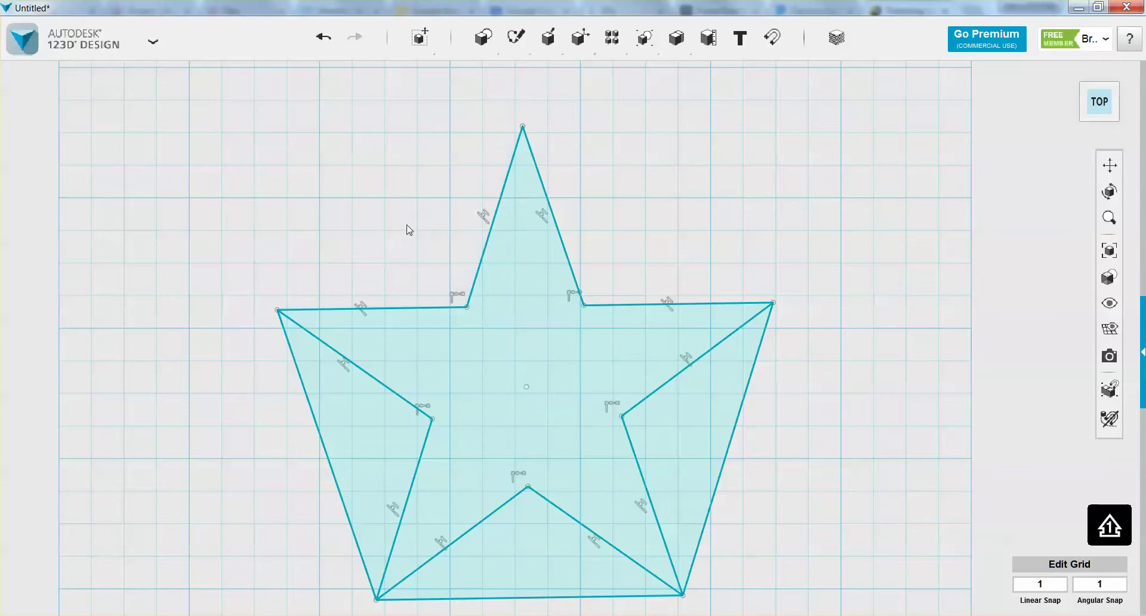
pyautogui.click(310, 418)
pyautogui.click(511, 595)
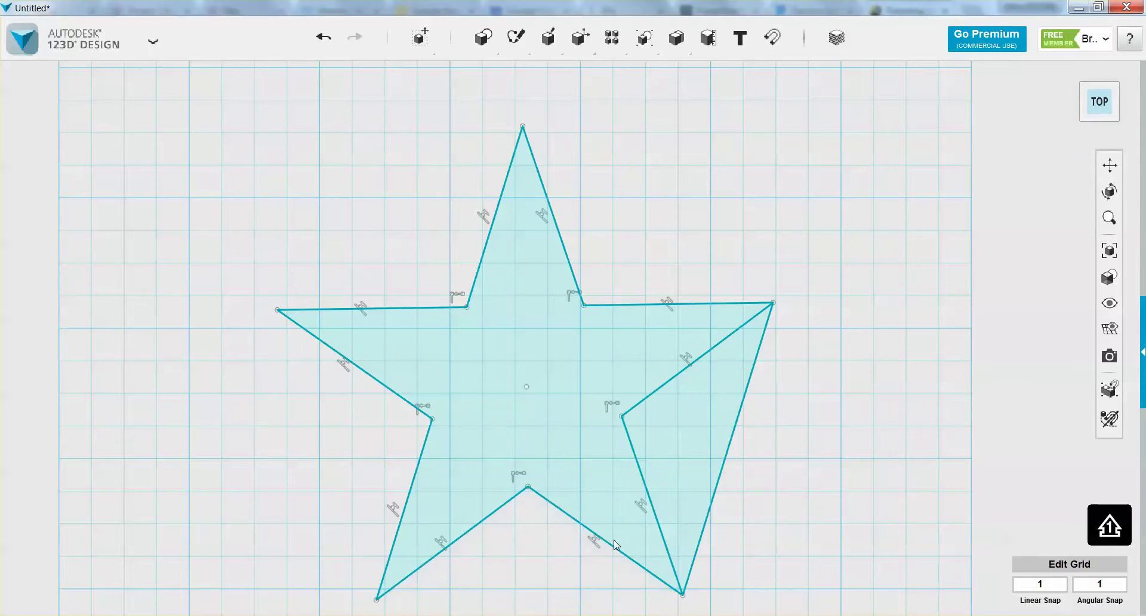
pyautogui.click(734, 467)
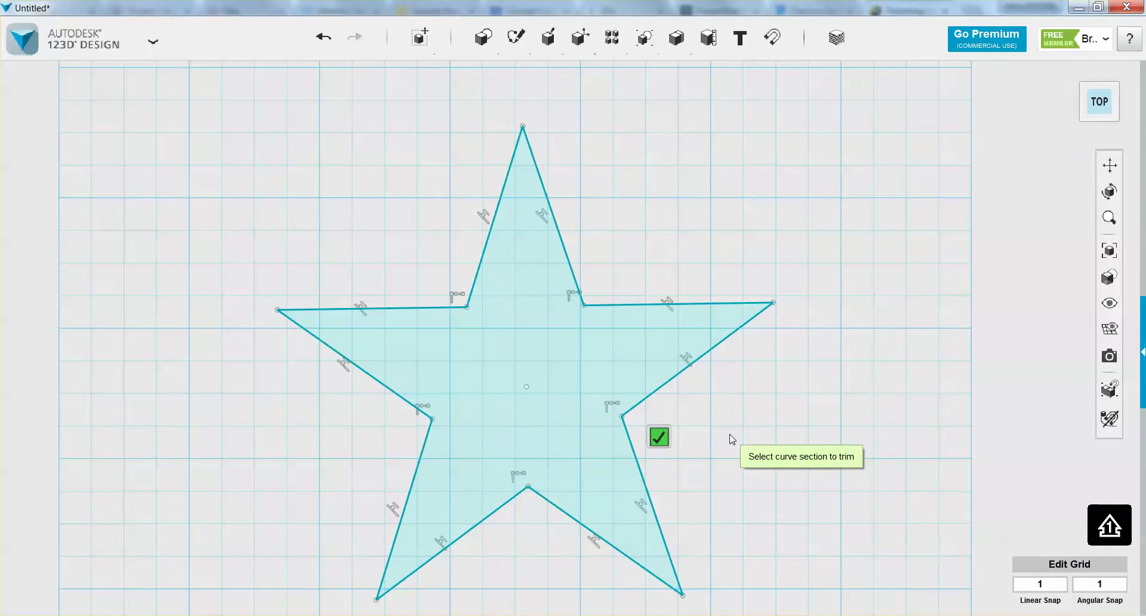
pyautogui.press('Escape')
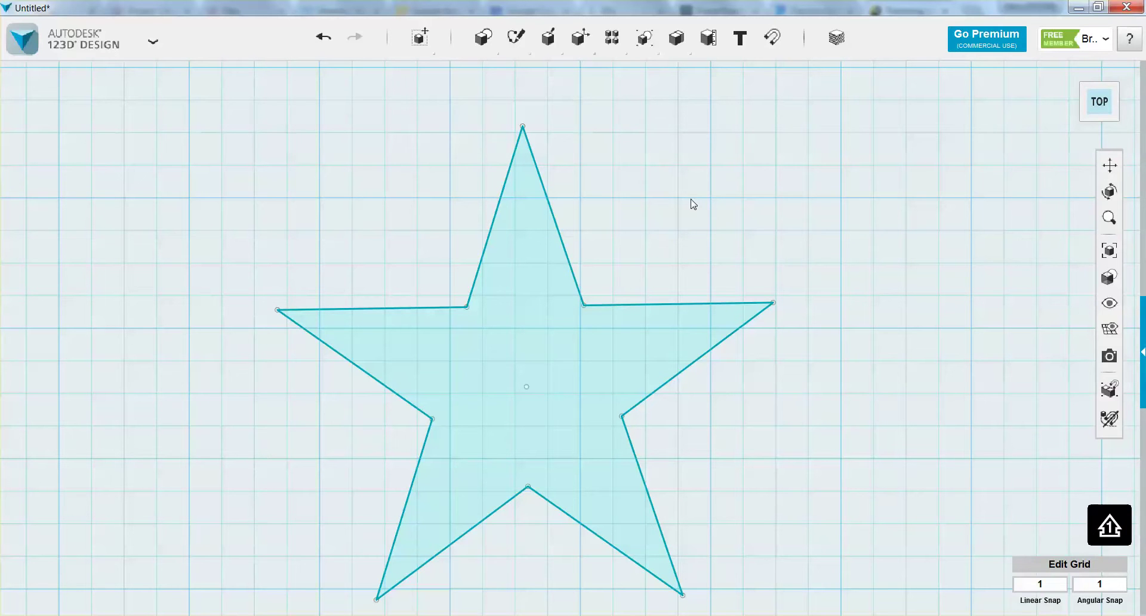
# - Extend the star's edges across its center with the Extend tool to restore the five crossing diagonals, and finish the sketch edit
pyautogui.moveTo(517, 47)
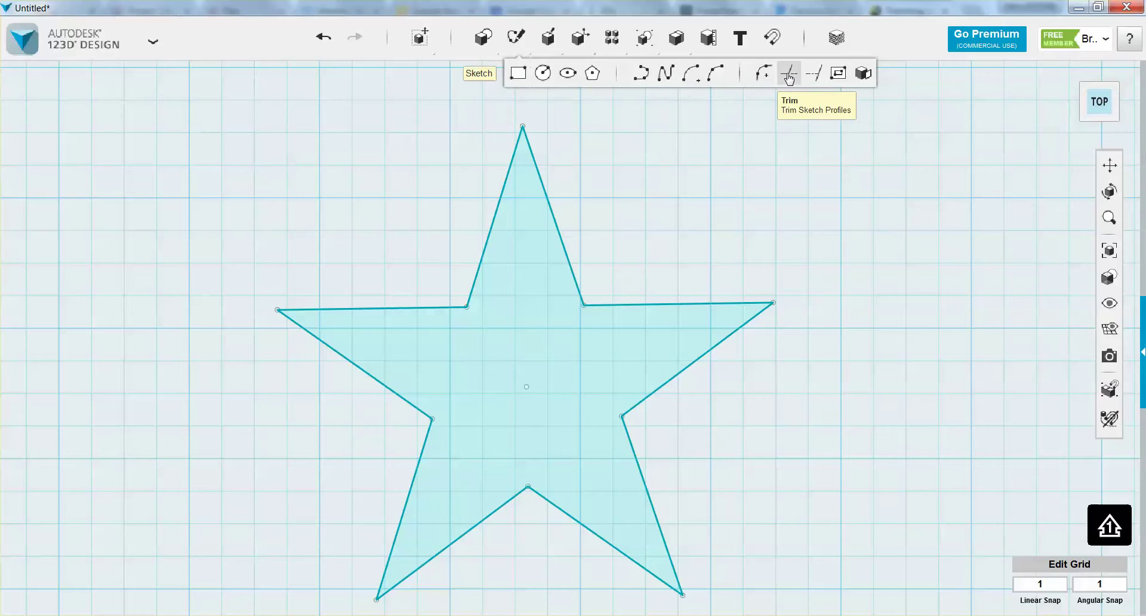
pyautogui.click(813, 73)
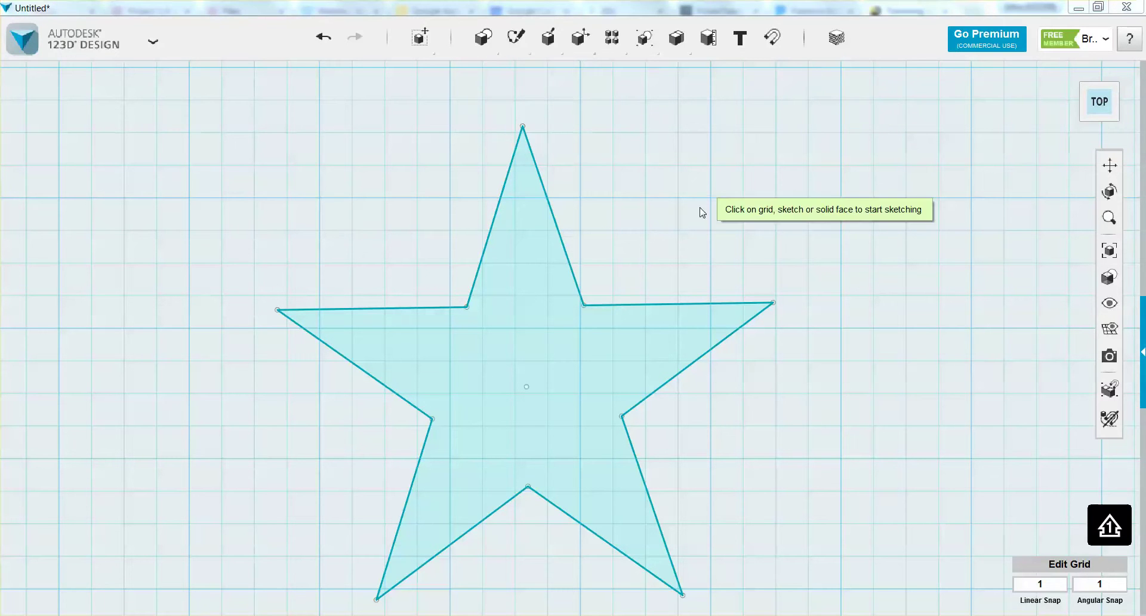
pyautogui.click(657, 305)
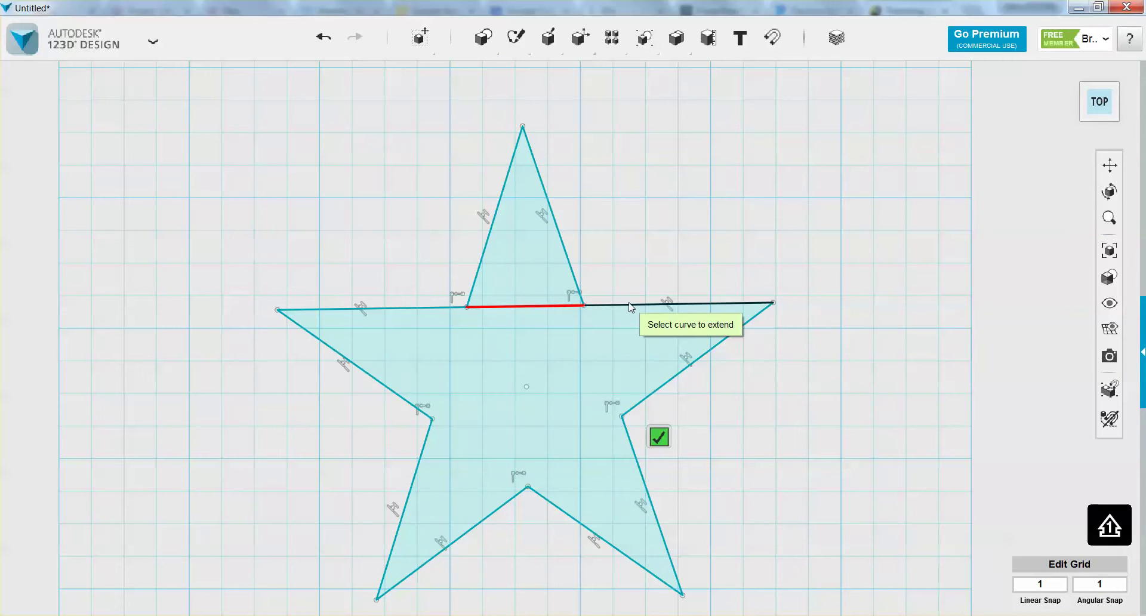
pyautogui.click(577, 287)
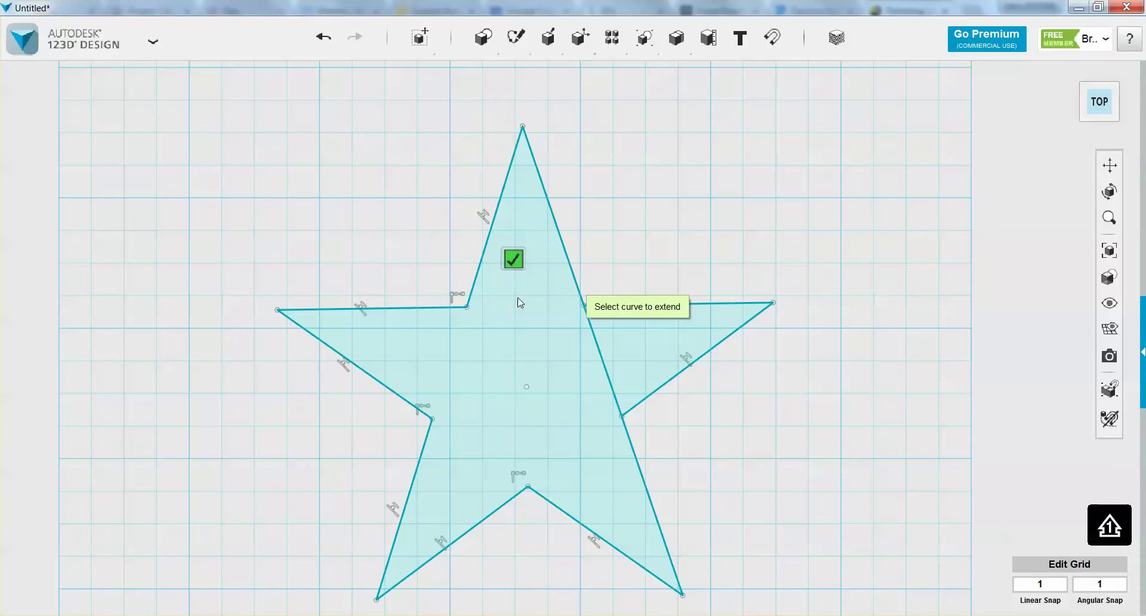
pyautogui.click(476, 287)
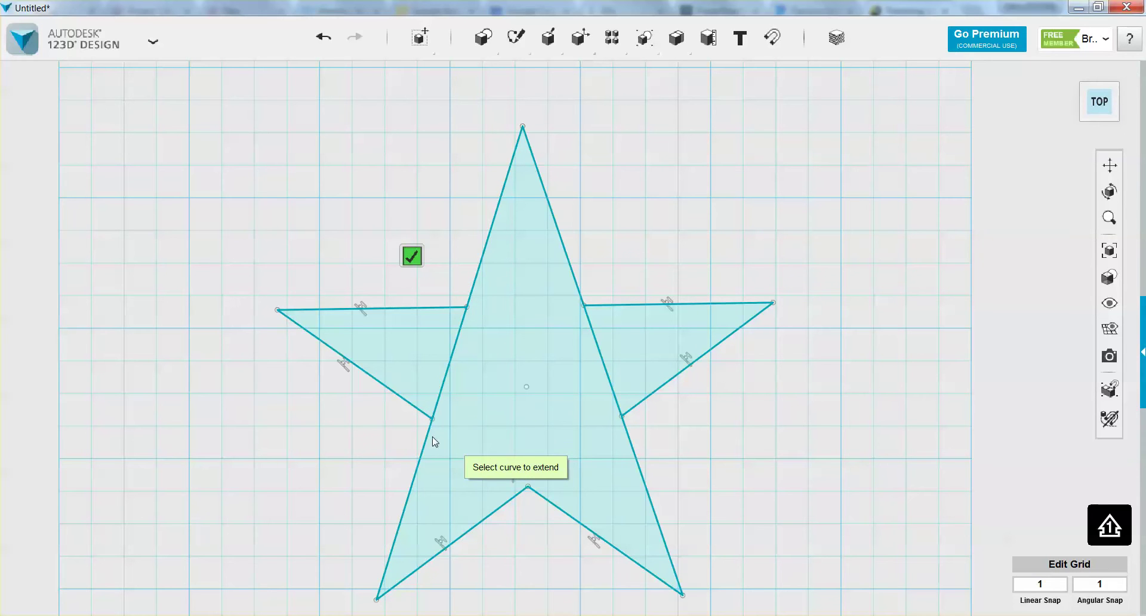
pyautogui.click(420, 411)
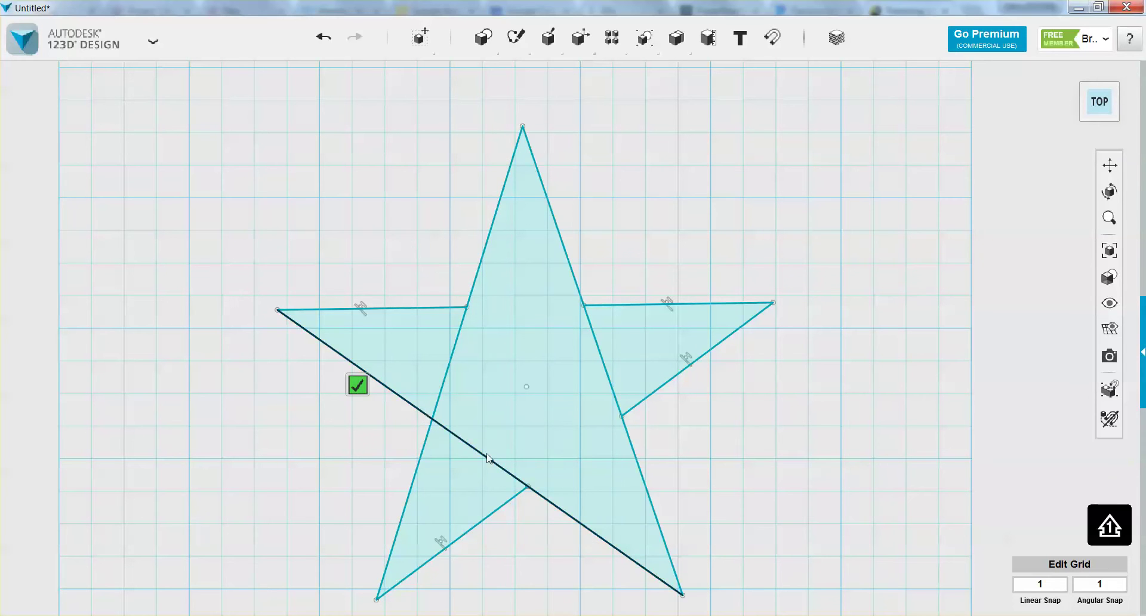
pyautogui.click(505, 509)
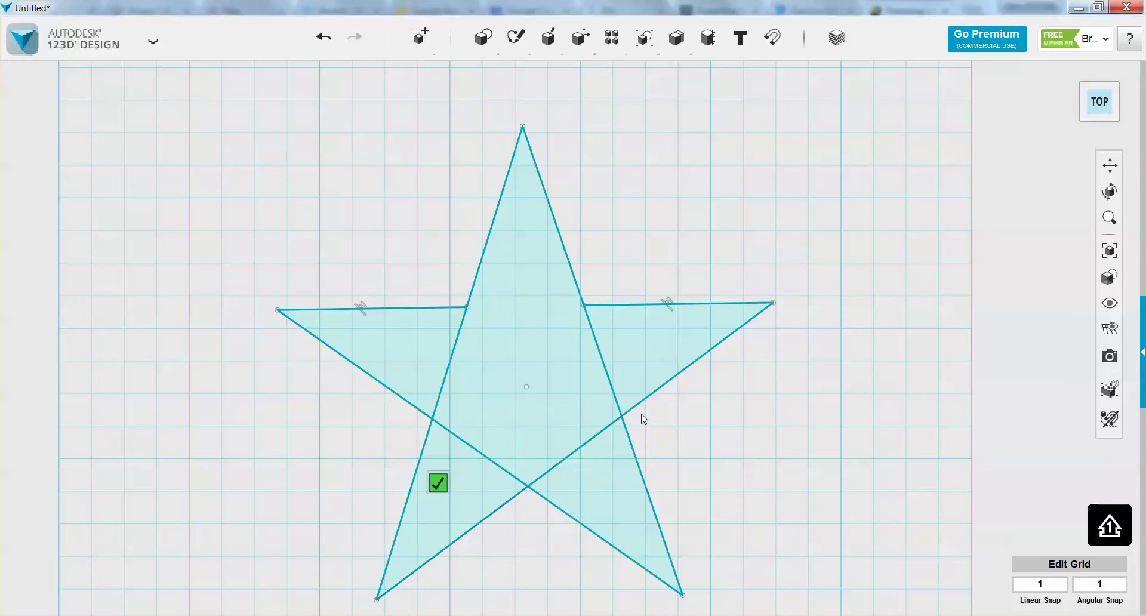
pyautogui.click(601, 308)
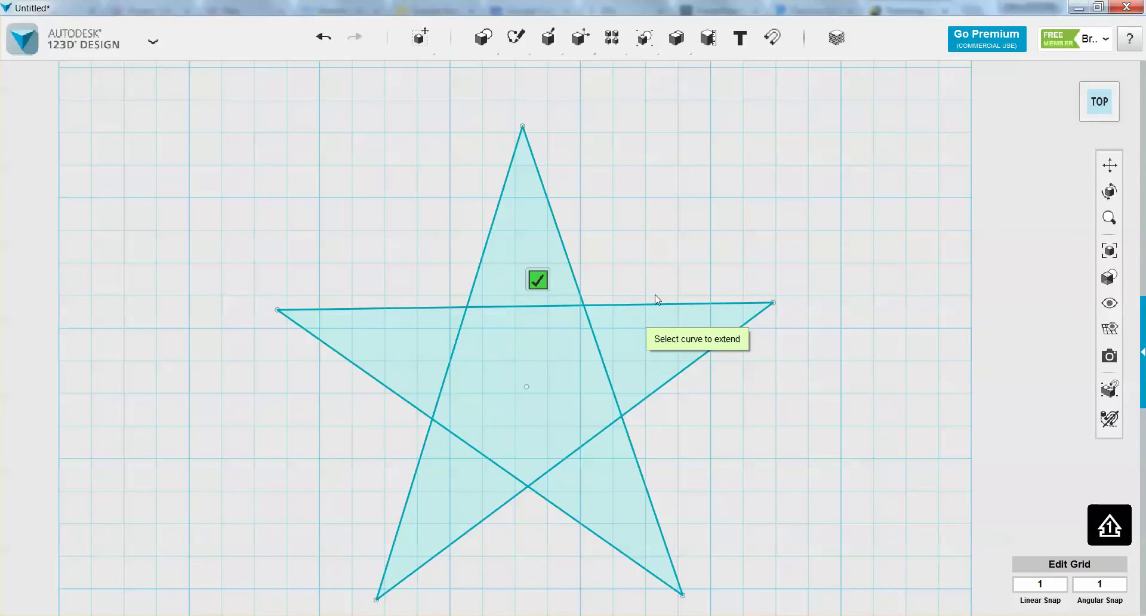
pyautogui.click(552, 347)
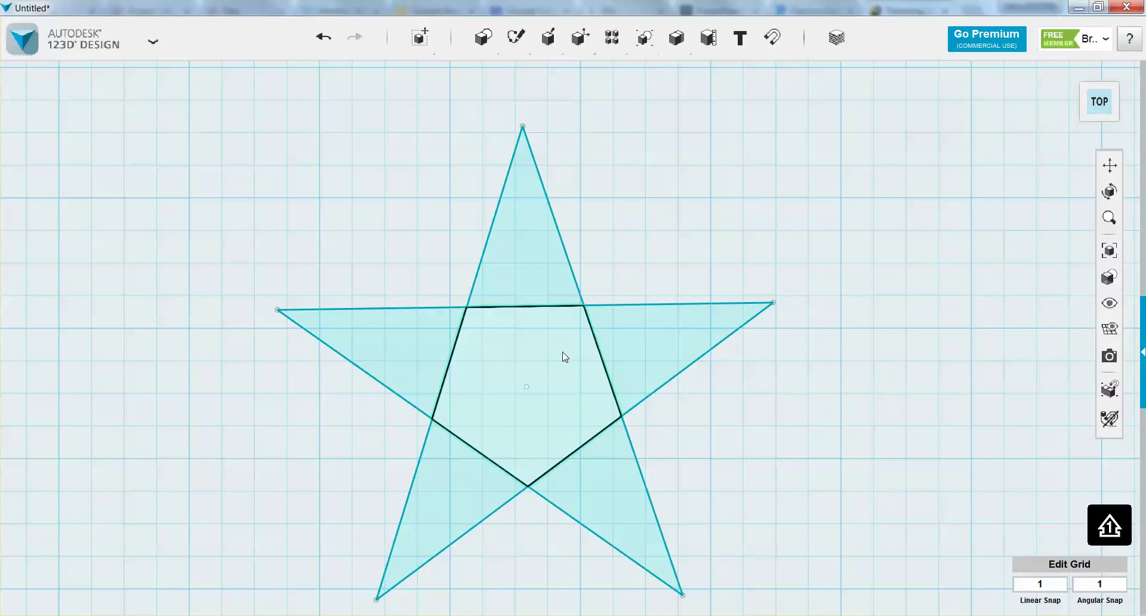